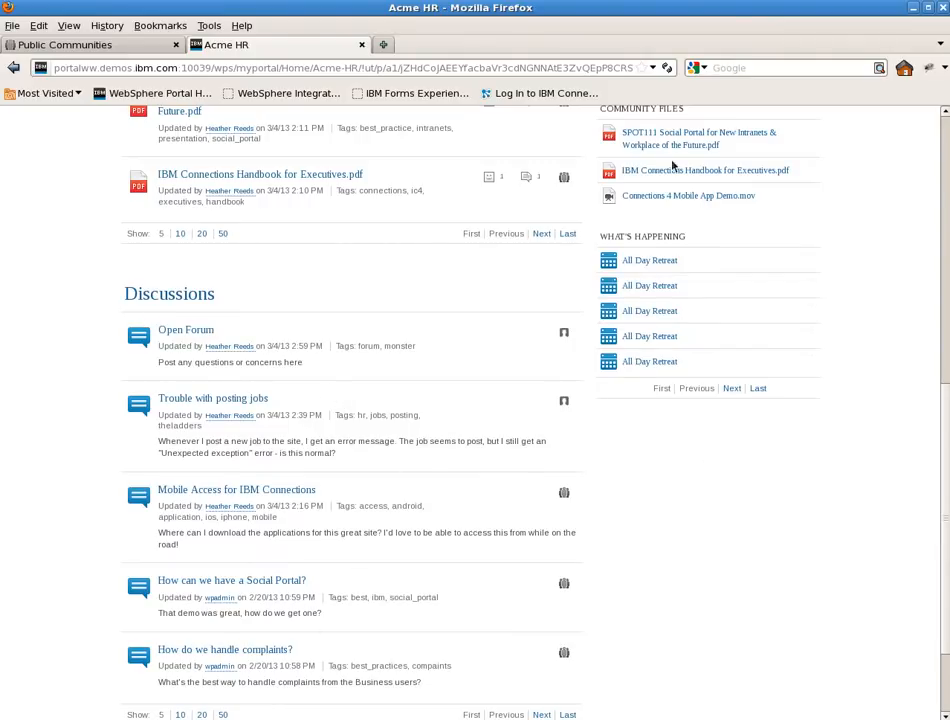
Step: Switch the Acme HR page to edit mode and open its move dialog
{"action": "scroll", "coordinate": [674, 343], "scroll_direction": "up", "scroll_amount": 5}
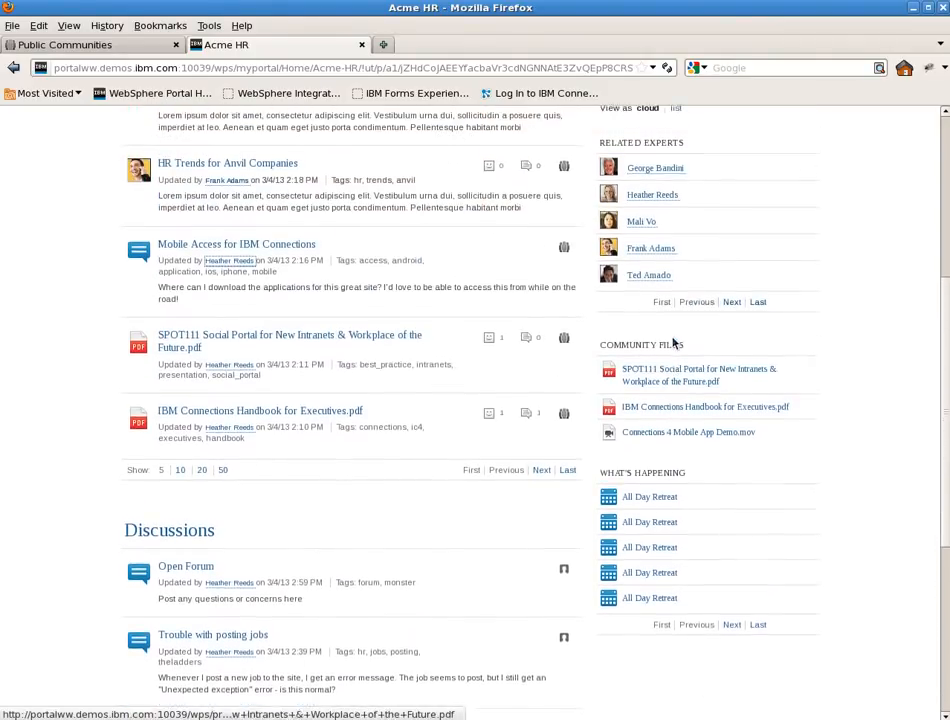
{"action": "scroll", "coordinate": [674, 343], "scroll_direction": "up", "scroll_amount": 1}
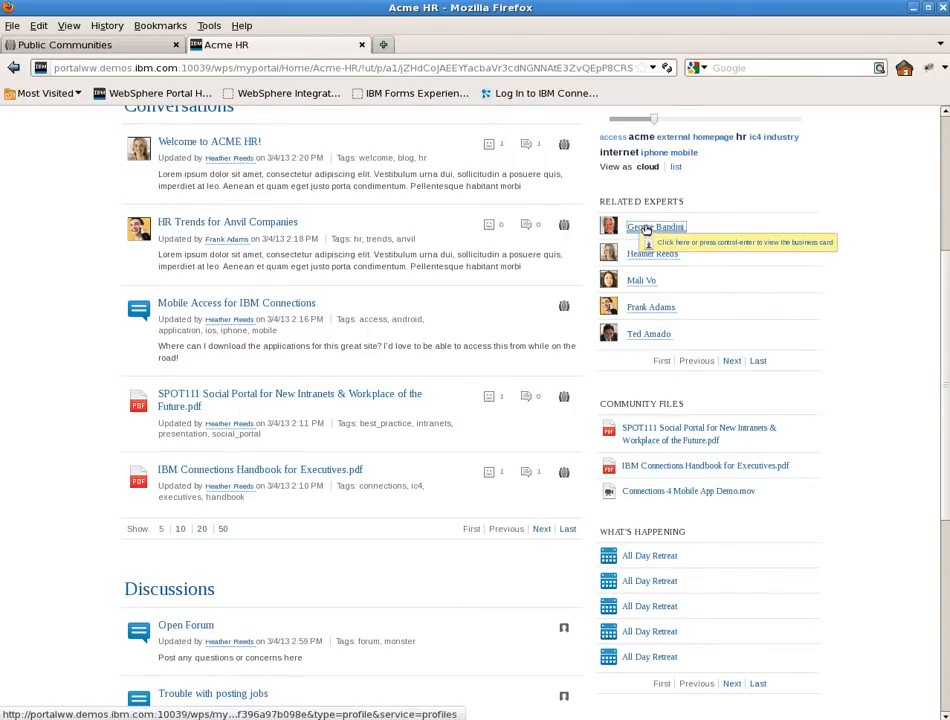
{"action": "scroll", "coordinate": [520, 240], "scroll_direction": "up", "scroll_amount": 4}
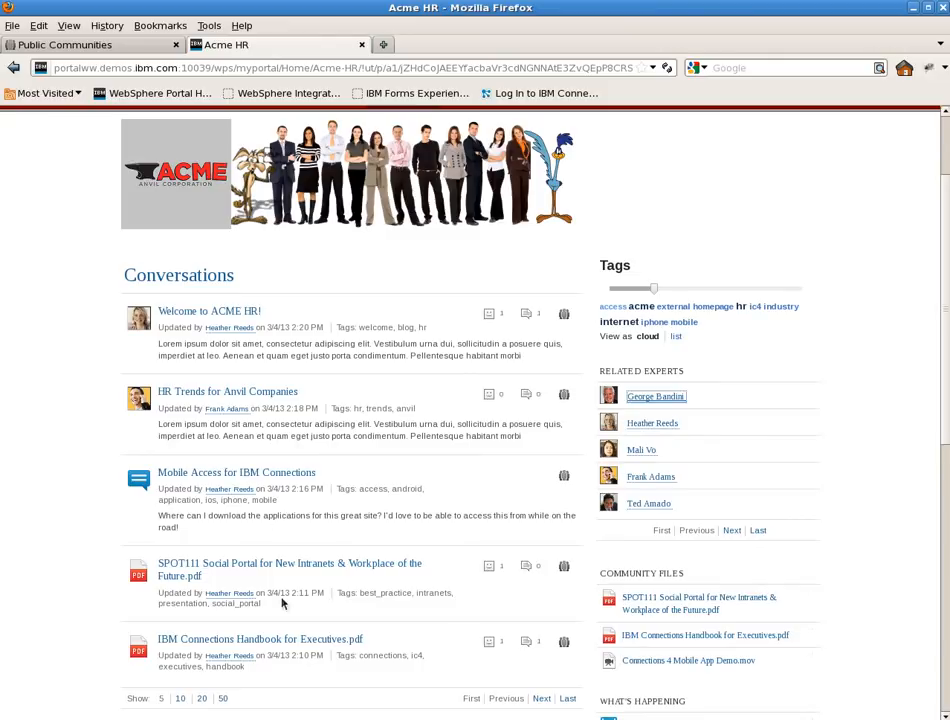
{"action": "scroll", "coordinate": [346, 314], "scroll_direction": "up", "scroll_amount": 3}
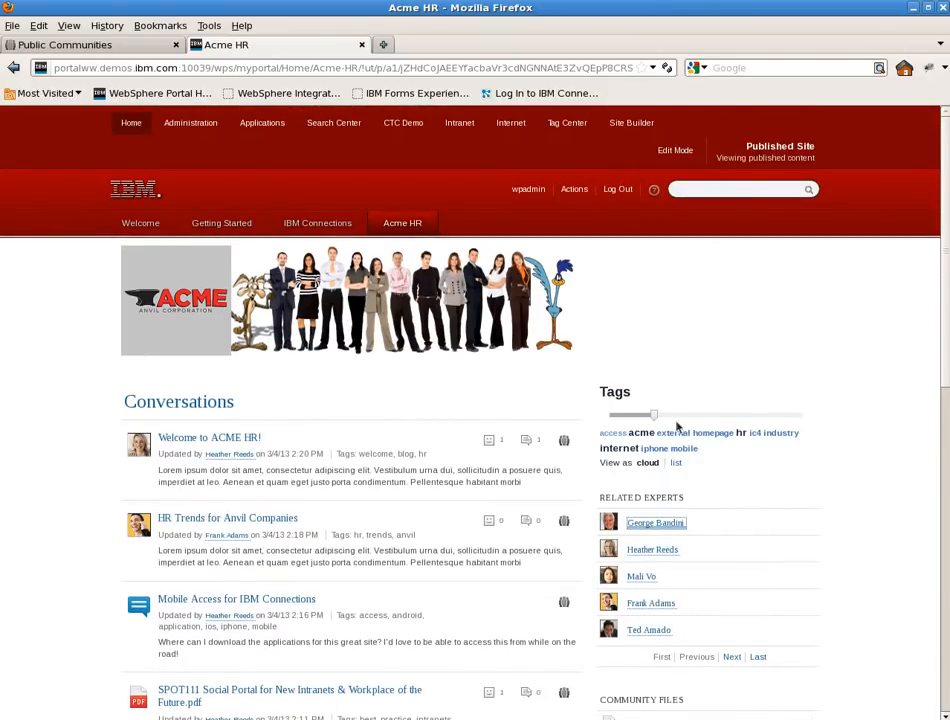
{"action": "left_click", "coordinate": [675, 150]}
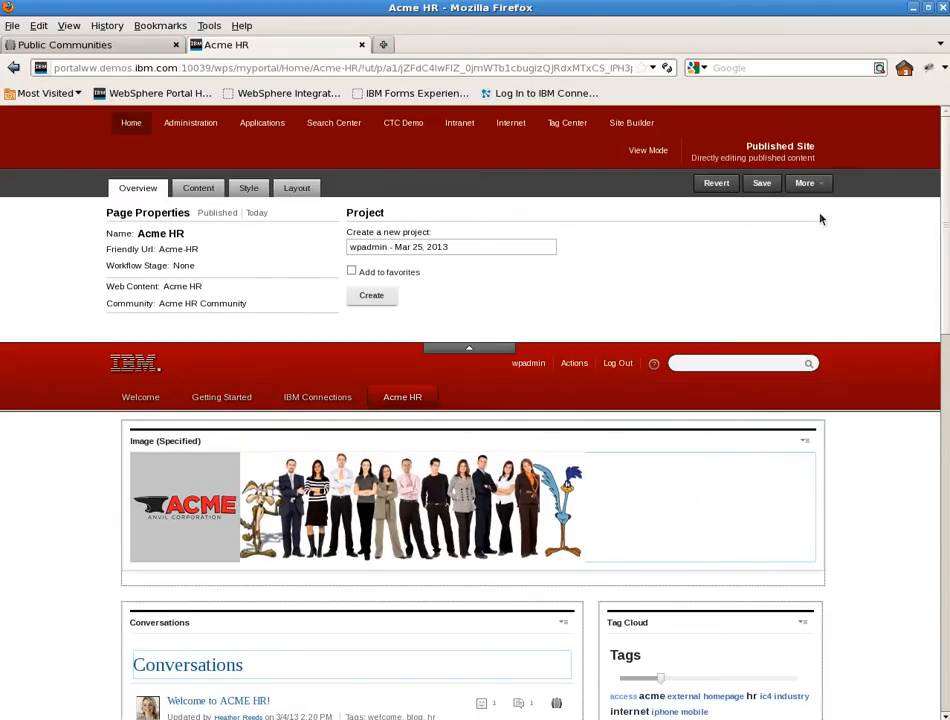
{"action": "left_click", "coordinate": [810, 184]}
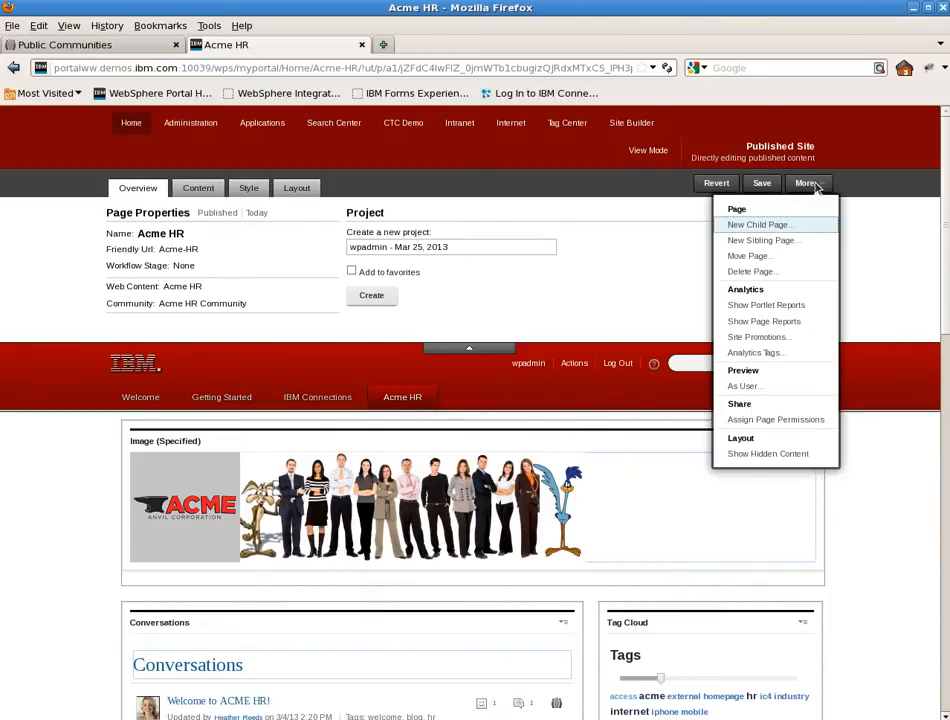
{"action": "left_click", "coordinate": [749, 258]}
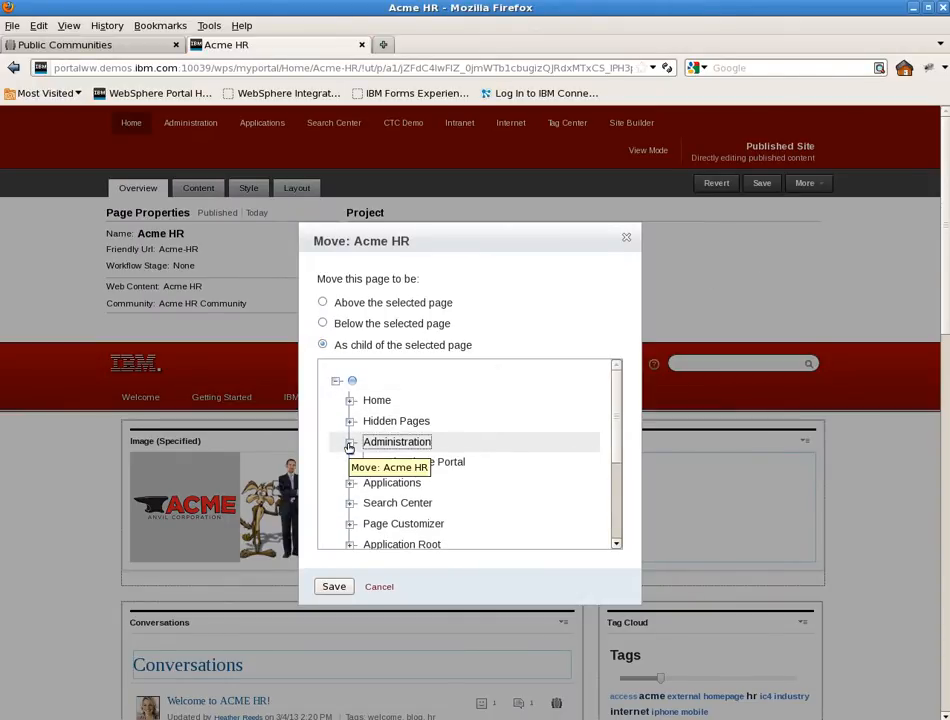
Step: Move the Acme HR page to be a child of the expandable Page Templates node under Administration > WebSphere Portal > Portal User Interface
{"action": "left_click", "coordinate": [349, 443]}
{"action": "left_click", "coordinate": [365, 463]}
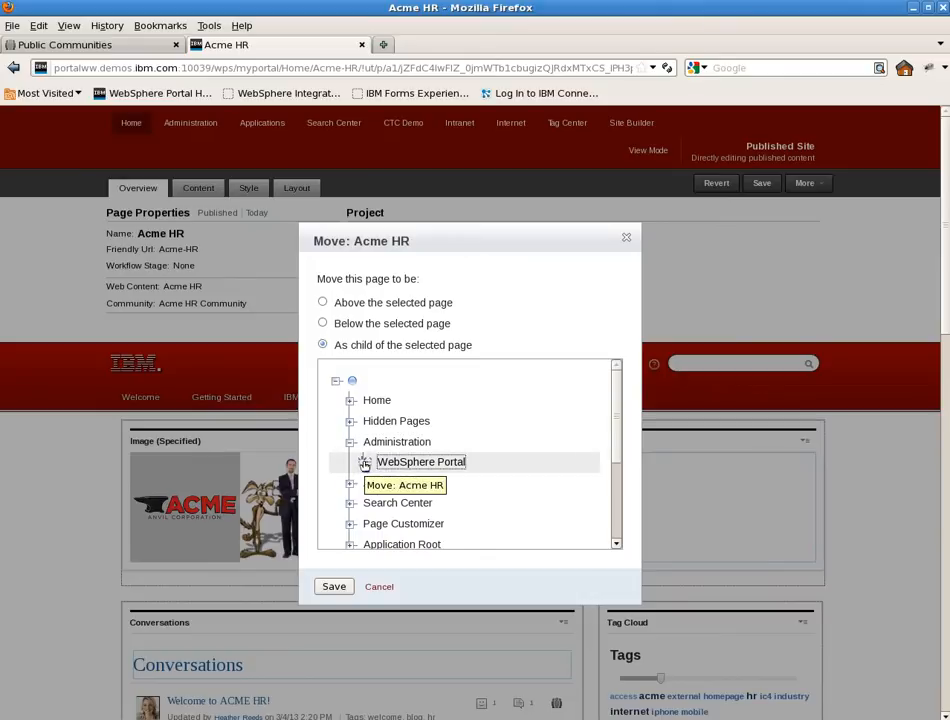
{"action": "scroll", "coordinate": [378, 522], "scroll_direction": "down", "scroll_amount": 2}
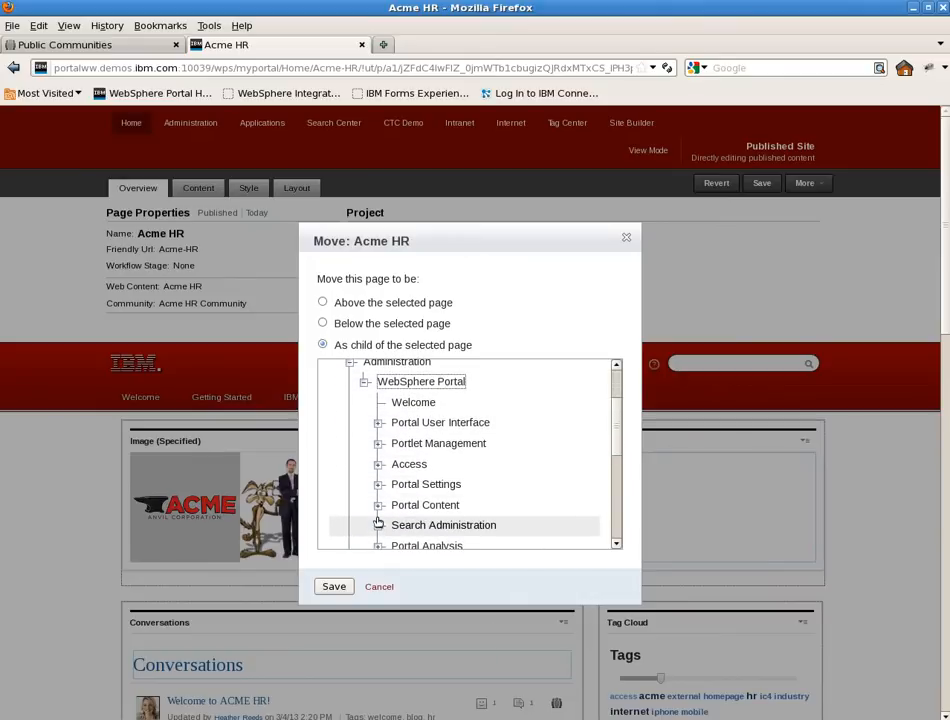
{"action": "left_click", "coordinate": [377, 424]}
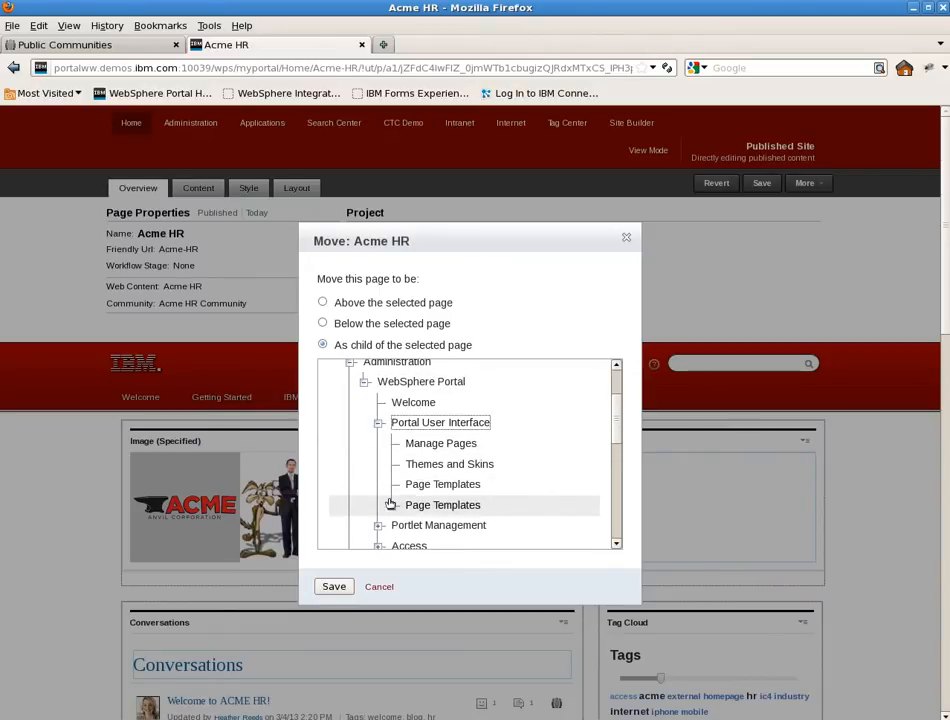
{"action": "left_click", "coordinate": [420, 506]}
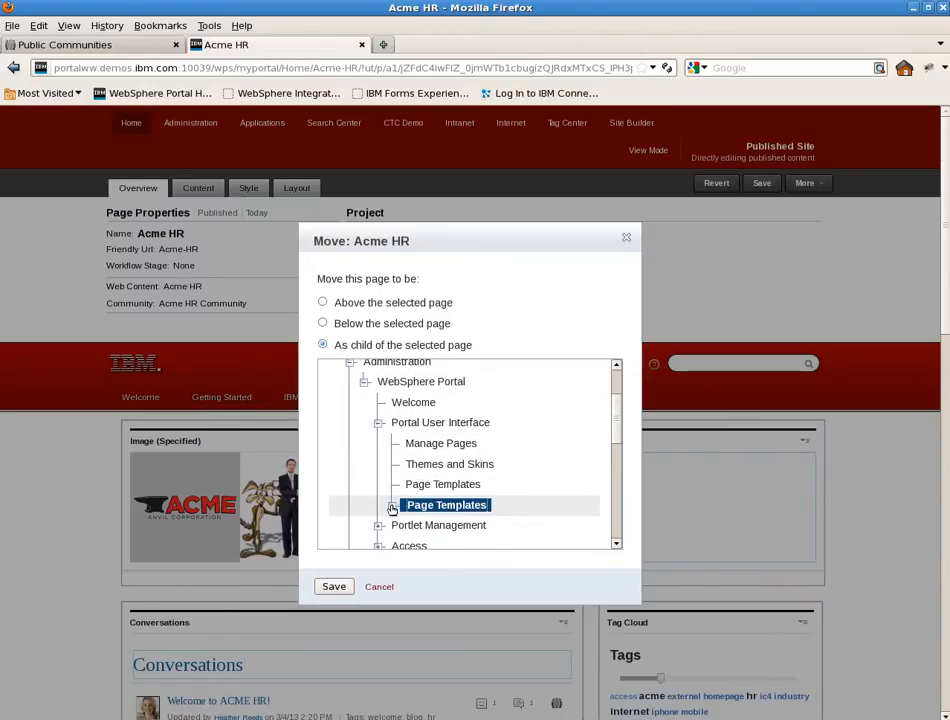
{"action": "left_click", "coordinate": [393, 506]}
{"action": "scroll", "coordinate": [472, 511], "scroll_direction": "down", "scroll_amount": 3}
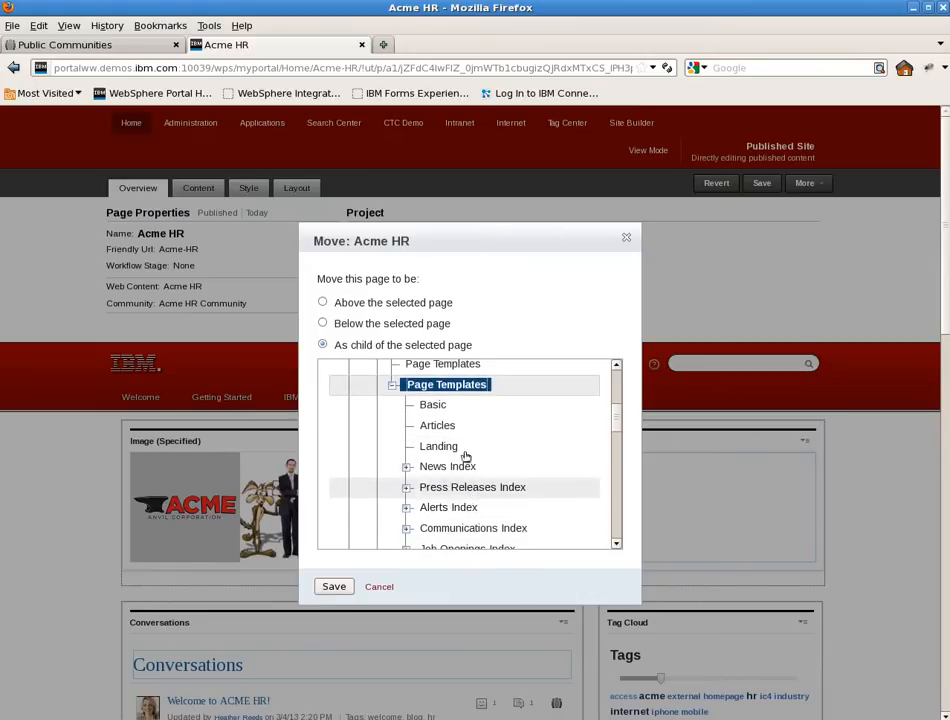
{"action": "scroll", "coordinate": [457, 515], "scroll_direction": "down", "scroll_amount": 1}
{"action": "scroll", "coordinate": [456, 516], "scroll_direction": "down", "scroll_amount": 3}
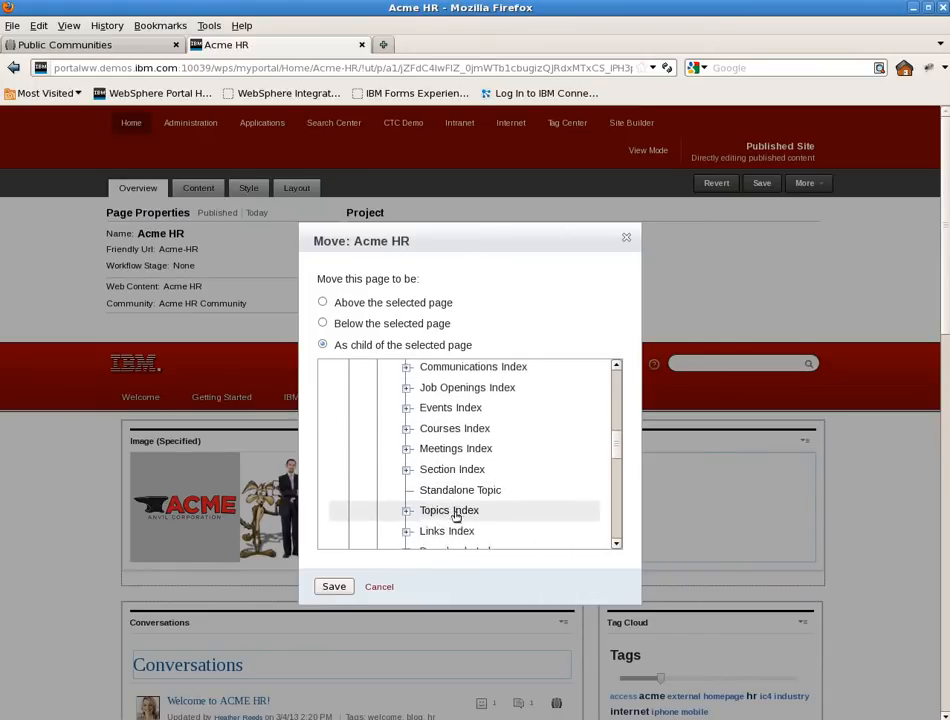
{"action": "scroll", "coordinate": [456, 516], "scroll_direction": "up", "scroll_amount": 4}
{"action": "scroll", "coordinate": [456, 516], "scroll_direction": "up", "scroll_amount": 2}
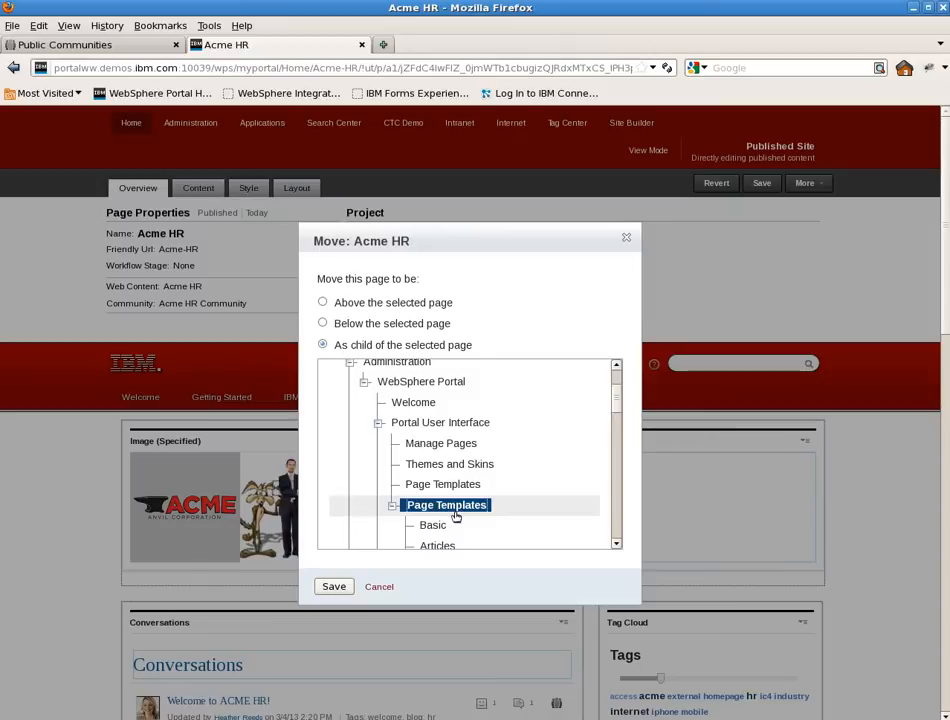
{"action": "left_click", "coordinate": [342, 588]}
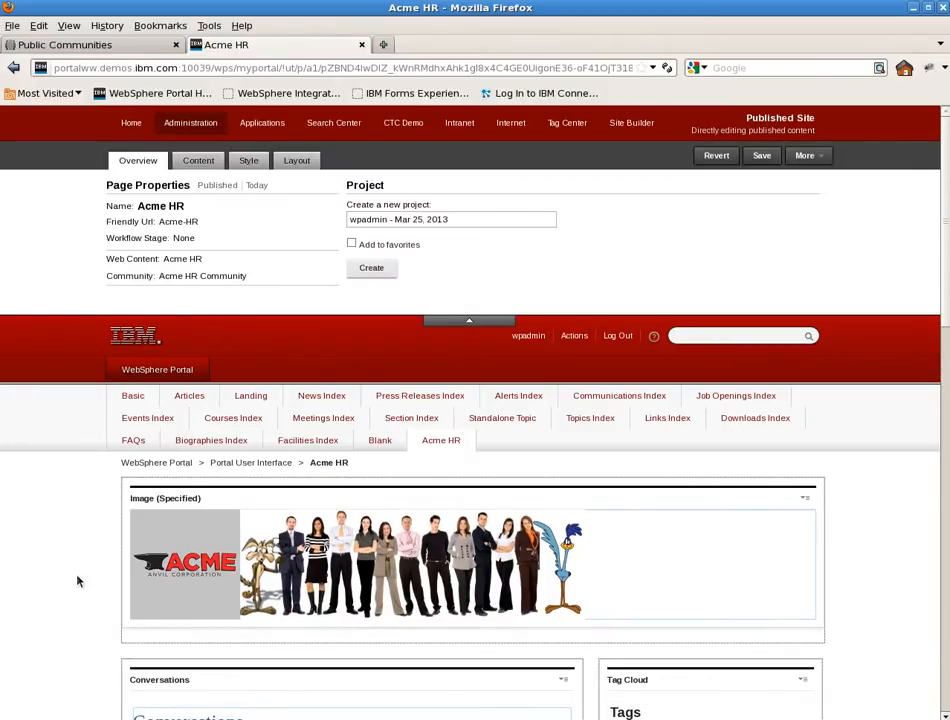
Step: Change the moved page's display name to "Collaboration Page" and its friendly URL name to "Collaboration_Page" in the page properties
{"action": "scroll", "coordinate": [78, 580], "scroll_direction": "down", "scroll_amount": 7}
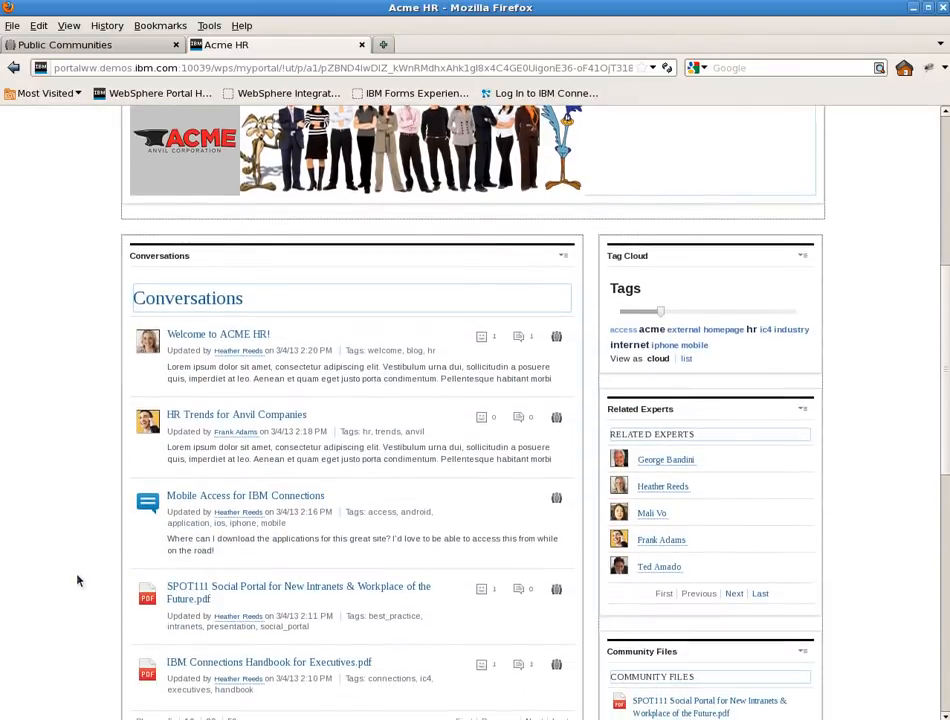
{"action": "scroll", "coordinate": [78, 580], "scroll_direction": "up", "scroll_amount": 5}
{"action": "scroll", "coordinate": [78, 580], "scroll_direction": "up", "scroll_amount": 2}
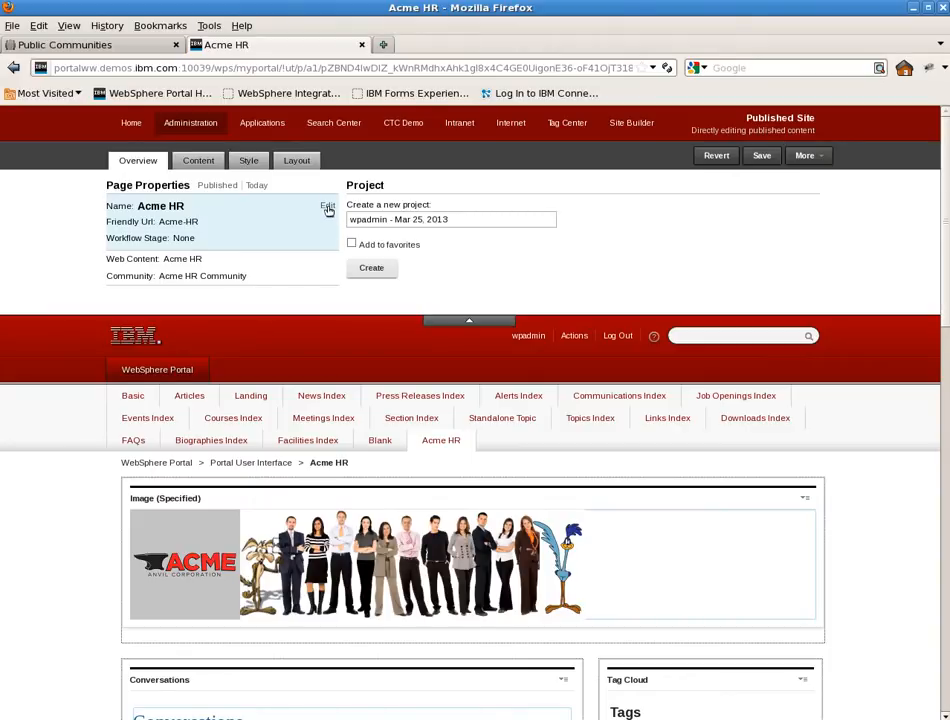
{"action": "left_click", "coordinate": [328, 207]}
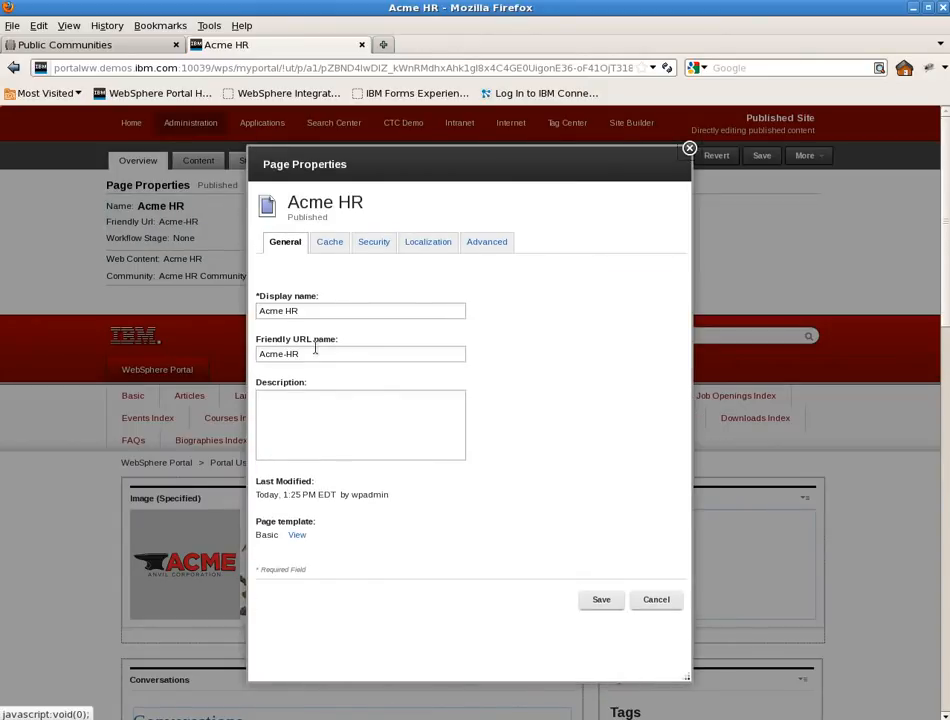
{"action": "triple_click", "coordinate": [287, 312]}
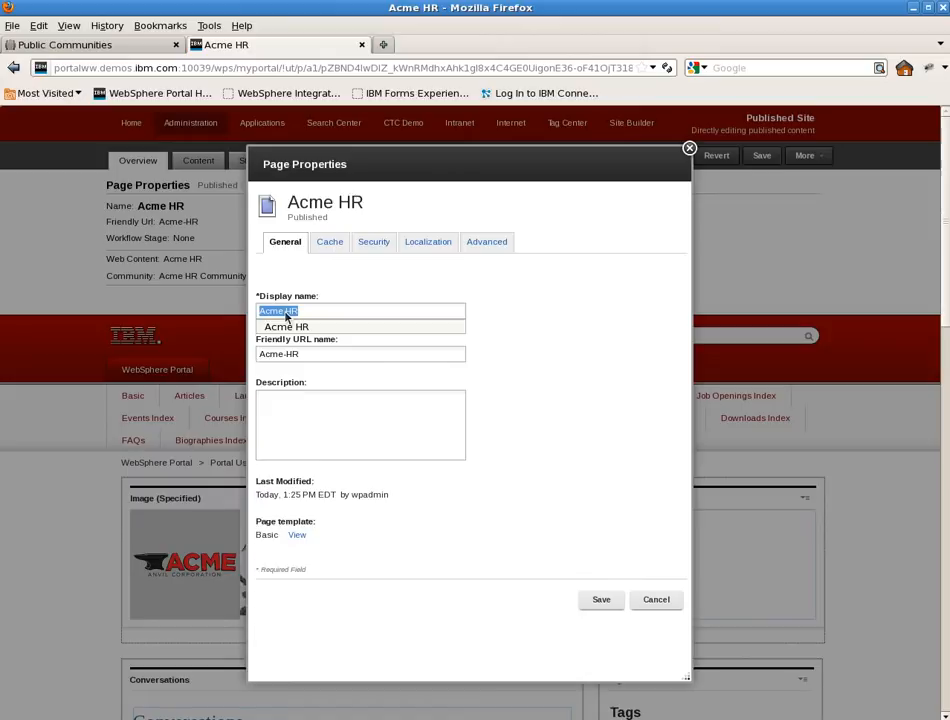
{"action": "type", "text": "Collaboration Page"}
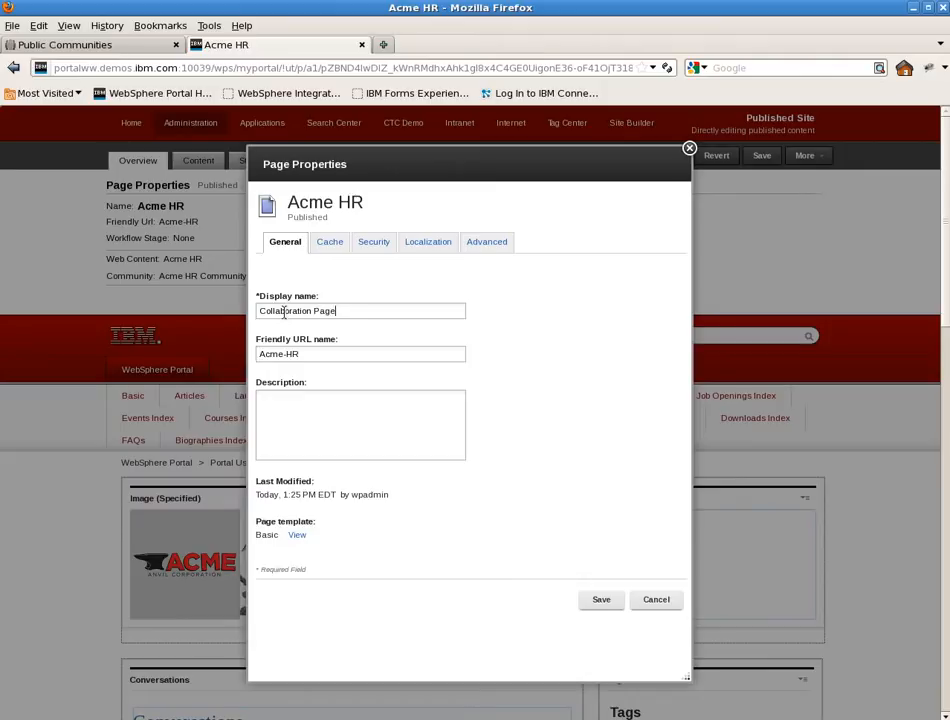
{"action": "key", "text": "Tab"}
{"action": "type", "text": "Colla"}
Step: Save the page with the description "This is a basic template for rendering IBM Connections social content through WebSphere Portal Pages using Community Pages and Social Rendering Pages"
{"action": "type", "text": "This is"}
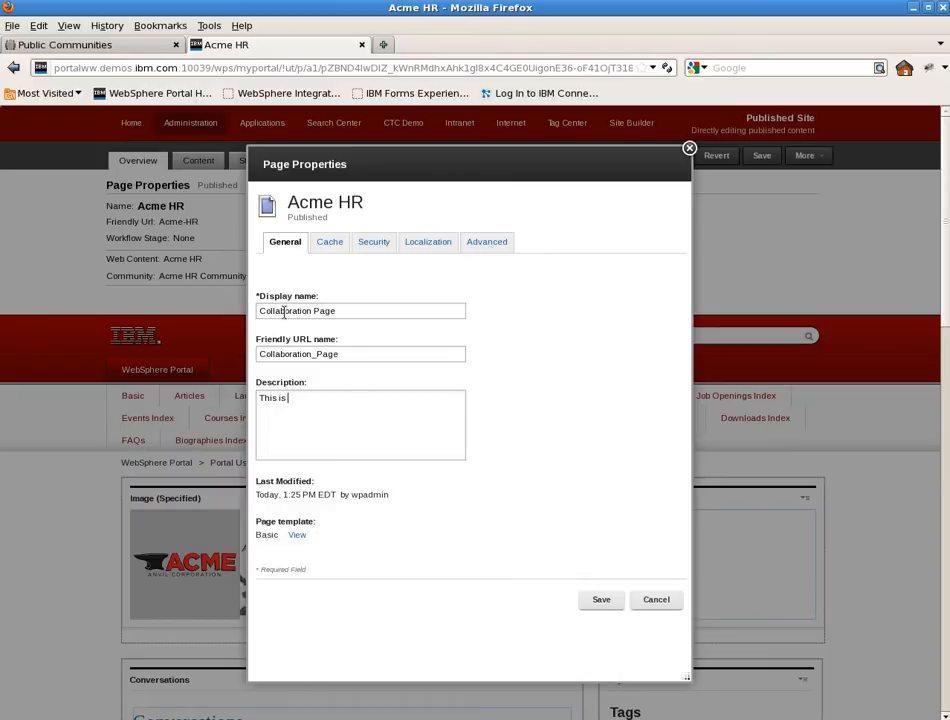
{"action": "type", "text": " a basic template for rendering"}
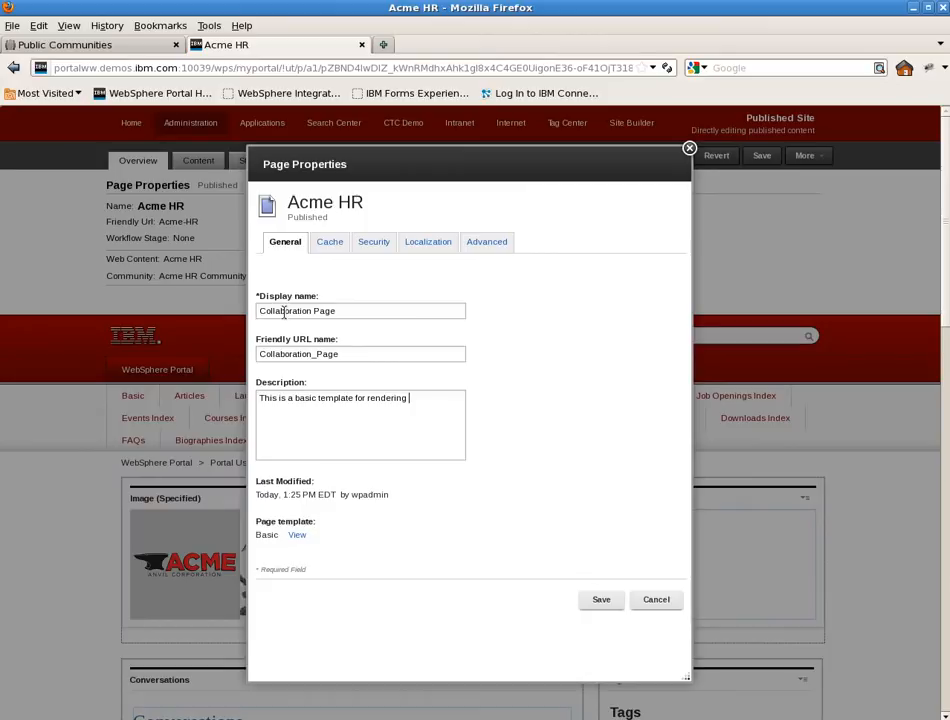
{"action": "type", "text": " IBM Connections social content t"}
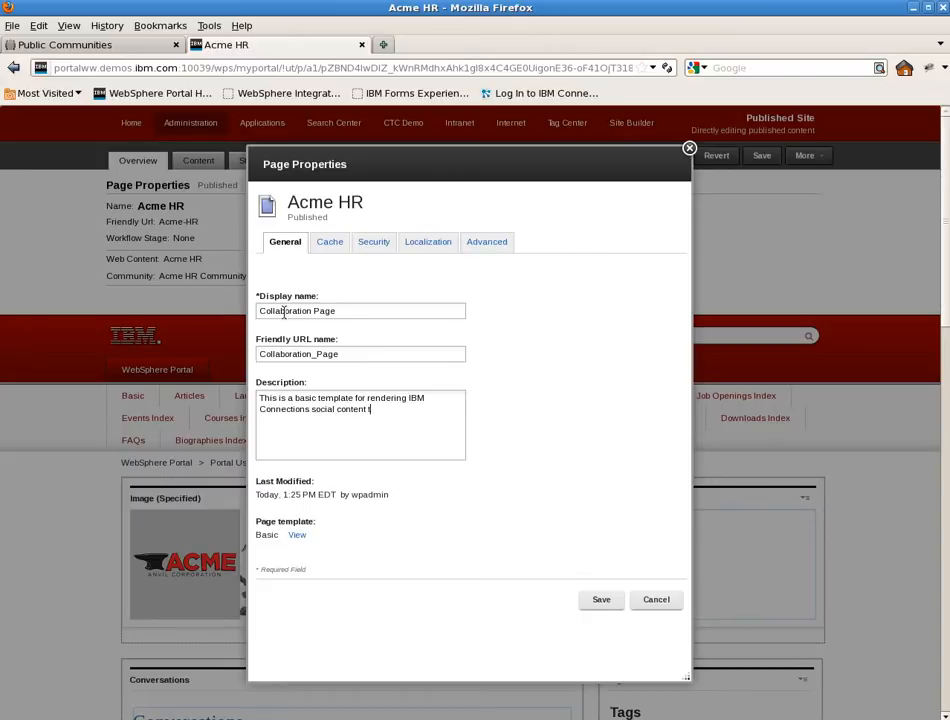
{"action": "type", "text": "hrough WebSphere Portal Page"}
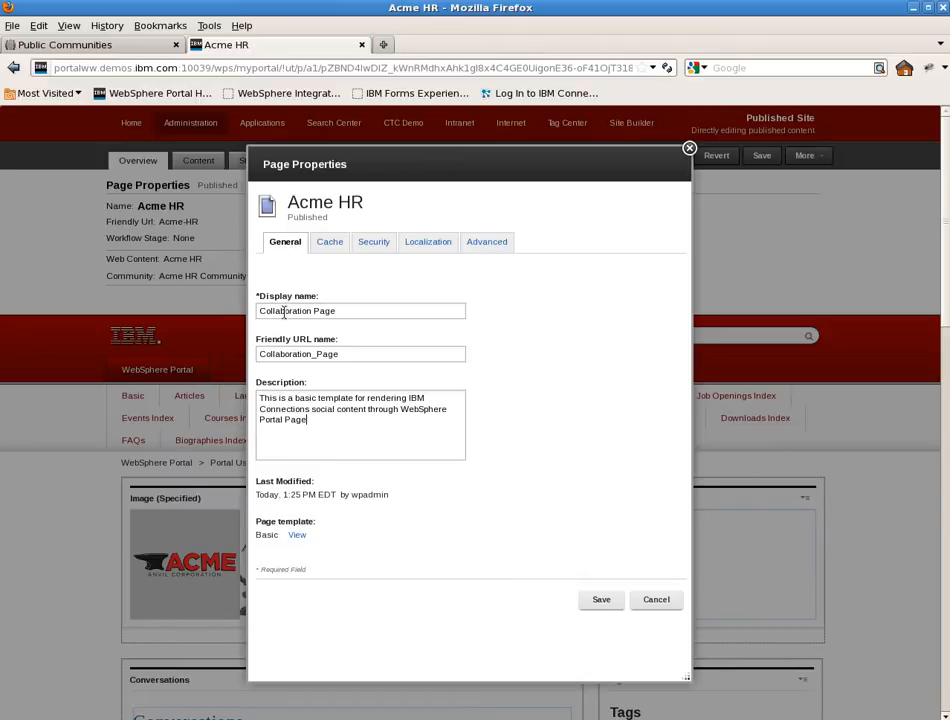
{"action": "type", "text": "s using Community Pages and S"}
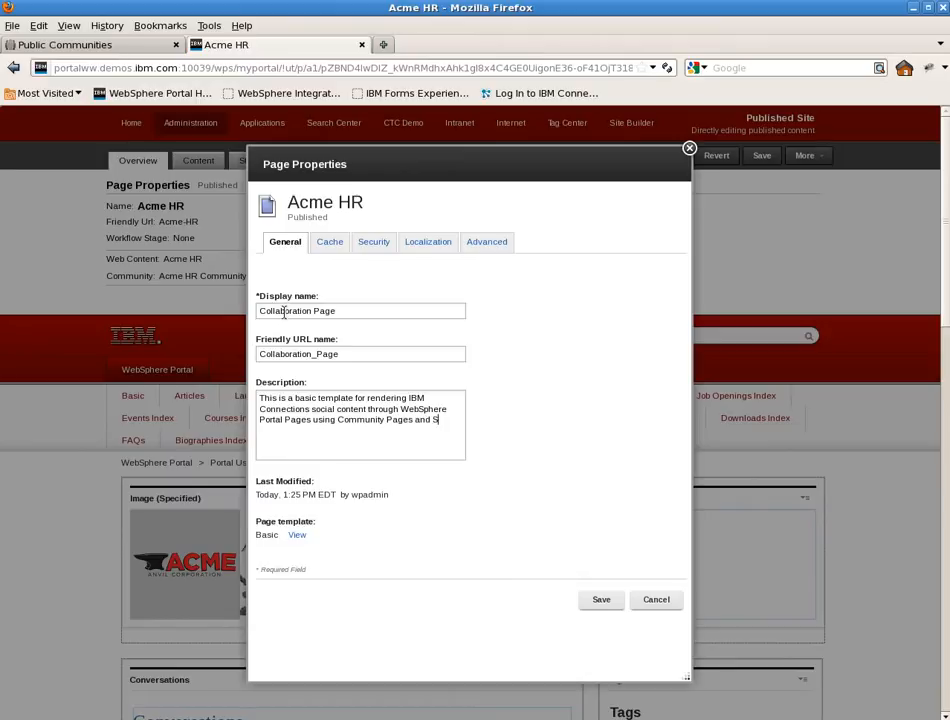
{"action": "type", "text": "ocial Rendering Pages"}
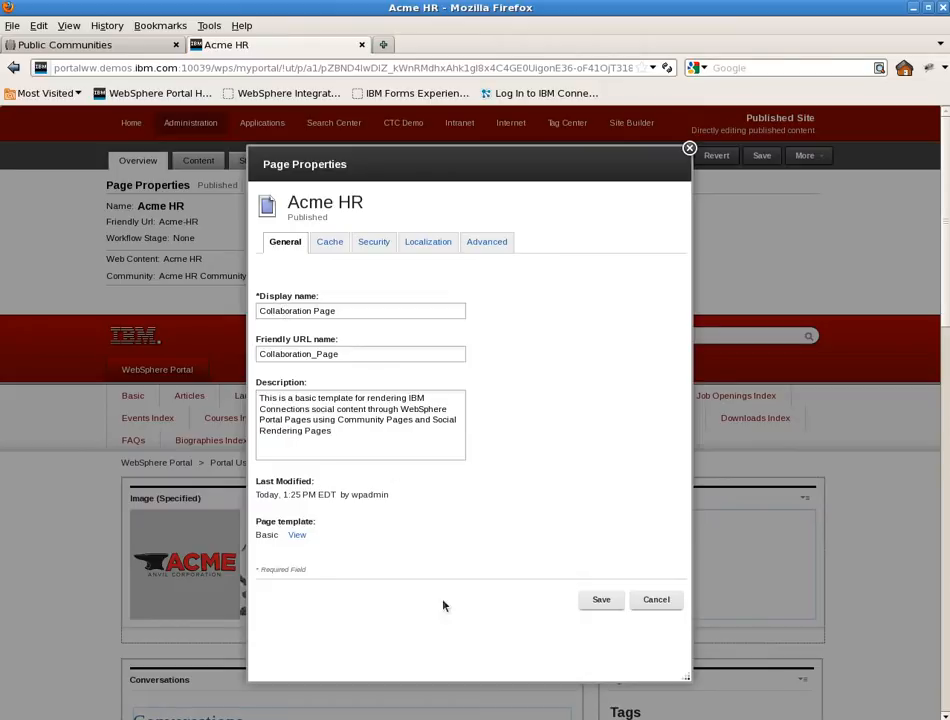
{"action": "left_click", "coordinate": [598, 602]}
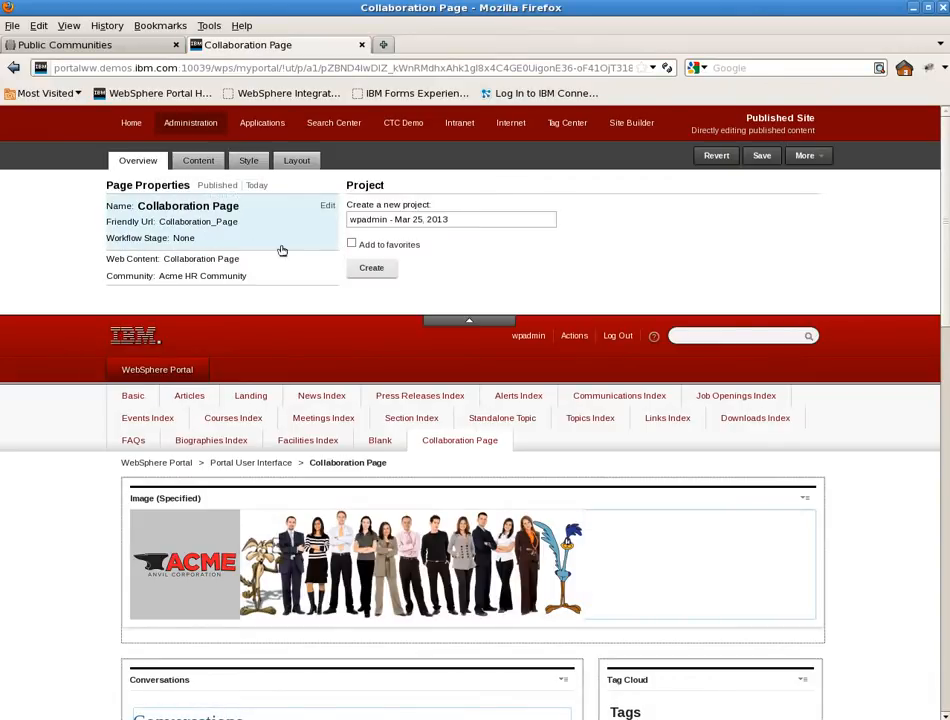
Step: Associate the Collaboration Page with the Placeholder Community instead of Acme HR Community and review the page content
{"action": "left_click", "coordinate": [256, 277]}
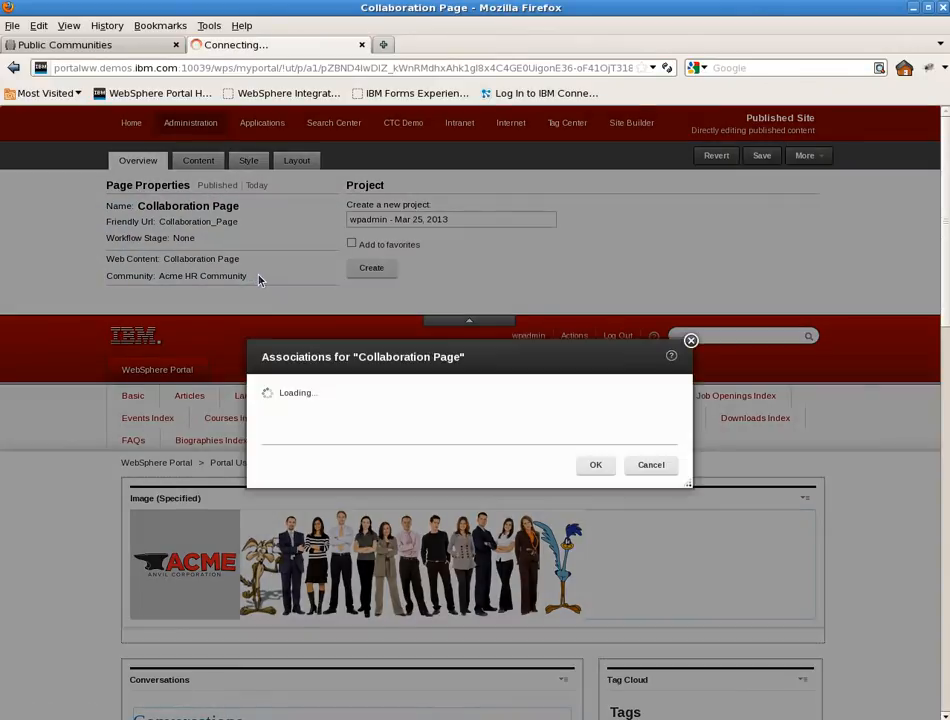
{"action": "left_click", "coordinate": [306, 399]}
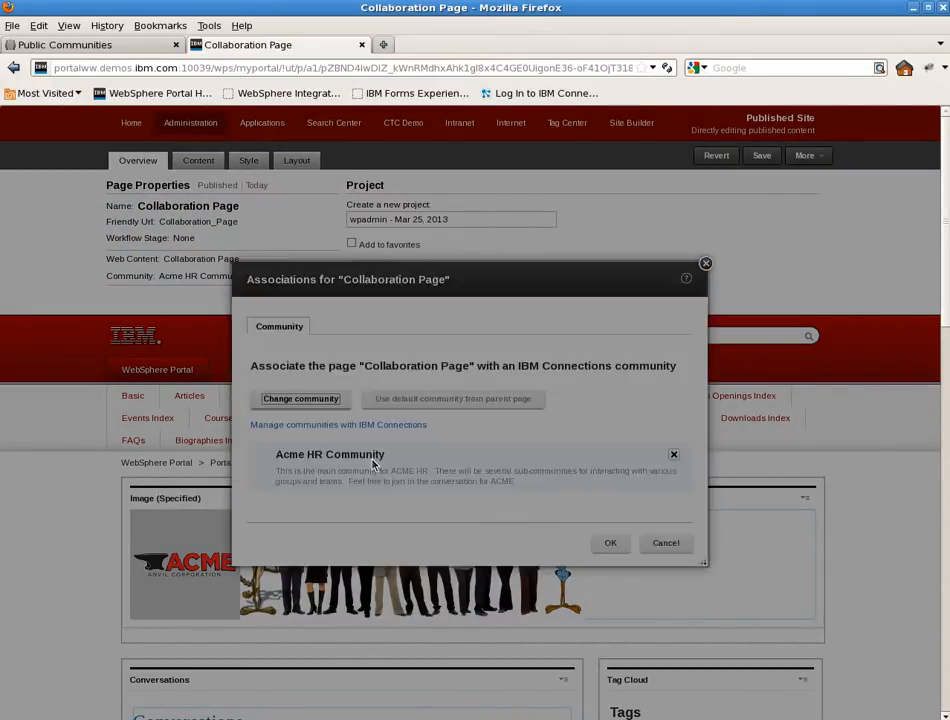
{"action": "scroll", "coordinate": [286, 464], "scroll_direction": "down", "scroll_amount": 3}
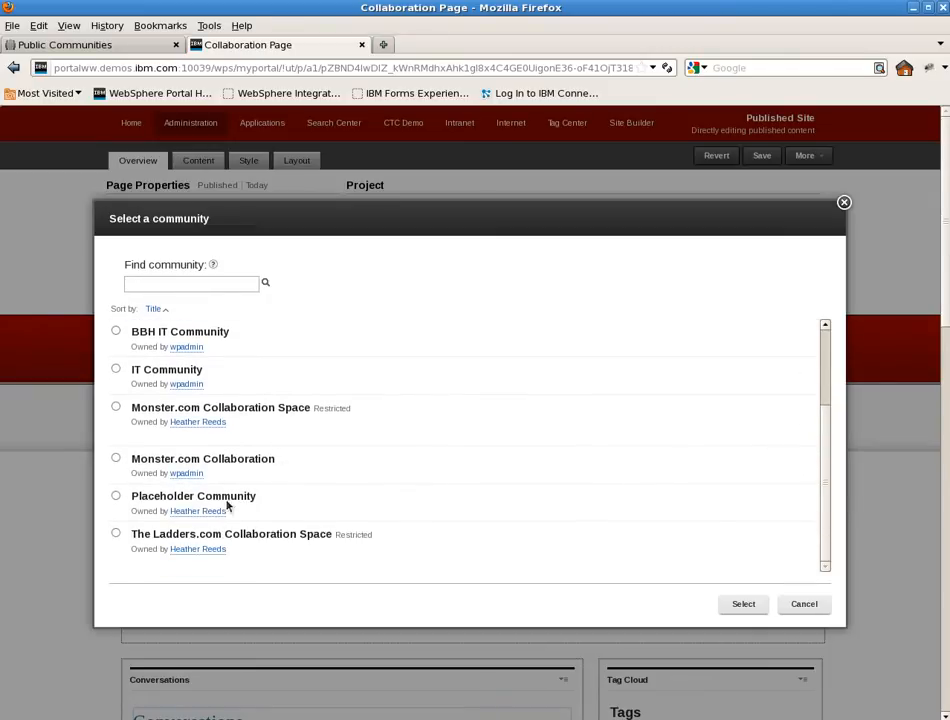
{"action": "left_click", "coordinate": [116, 496]}
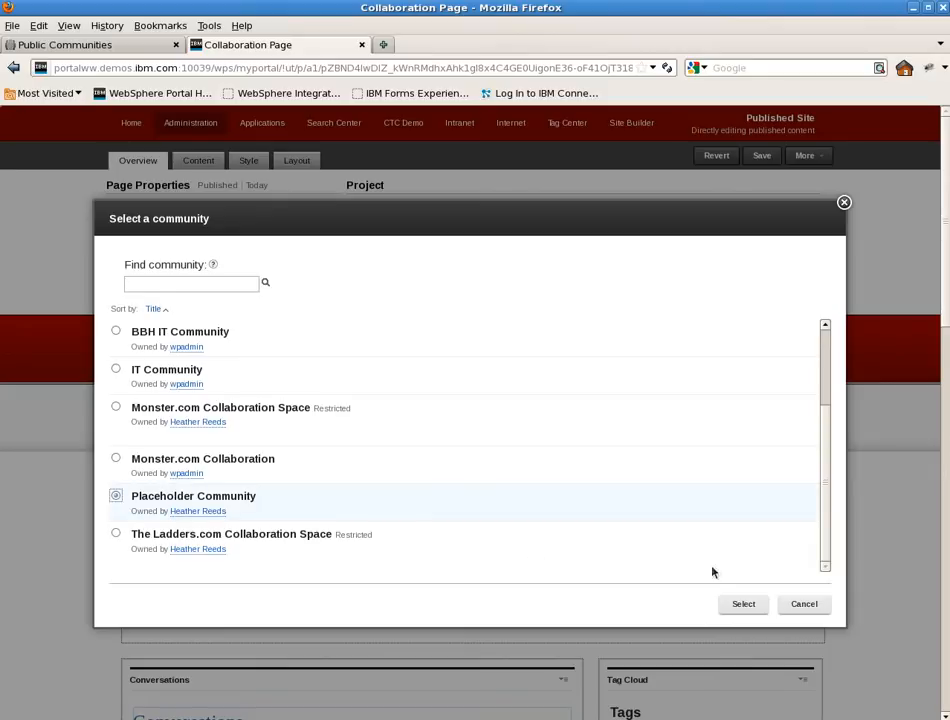
{"action": "left_click", "coordinate": [744, 604]}
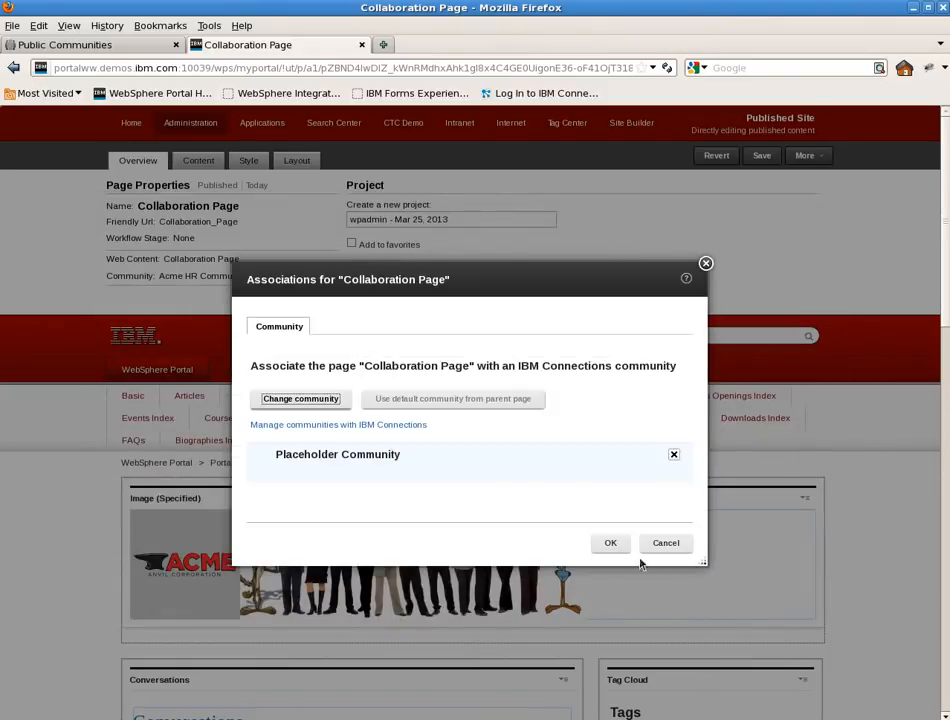
{"action": "left_click", "coordinate": [606, 543]}
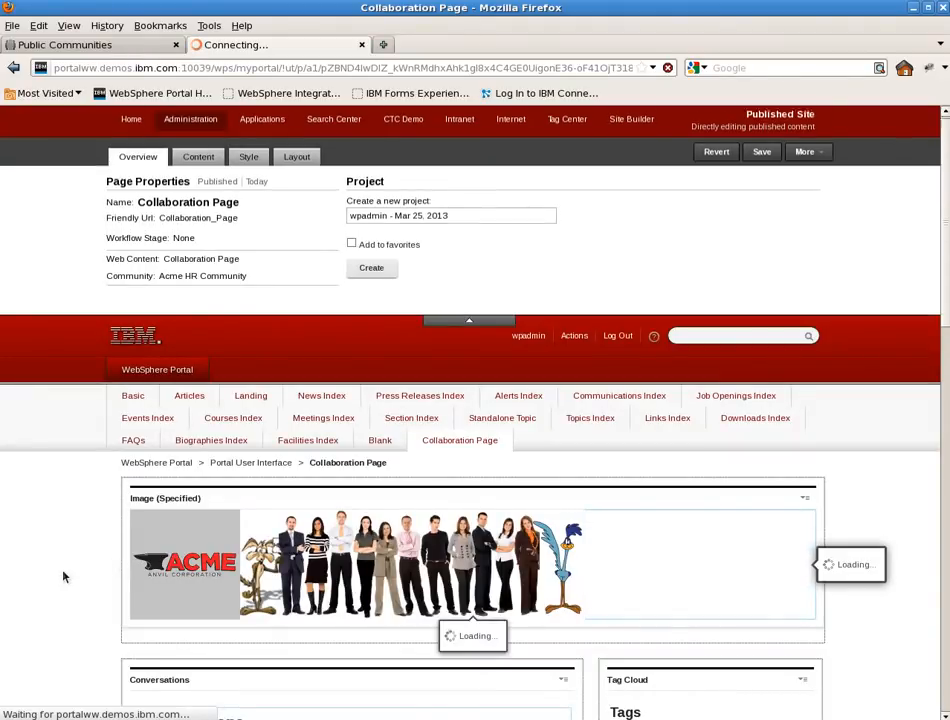
{"action": "scroll", "coordinate": [64, 573], "scroll_direction": "down", "scroll_amount": 8}
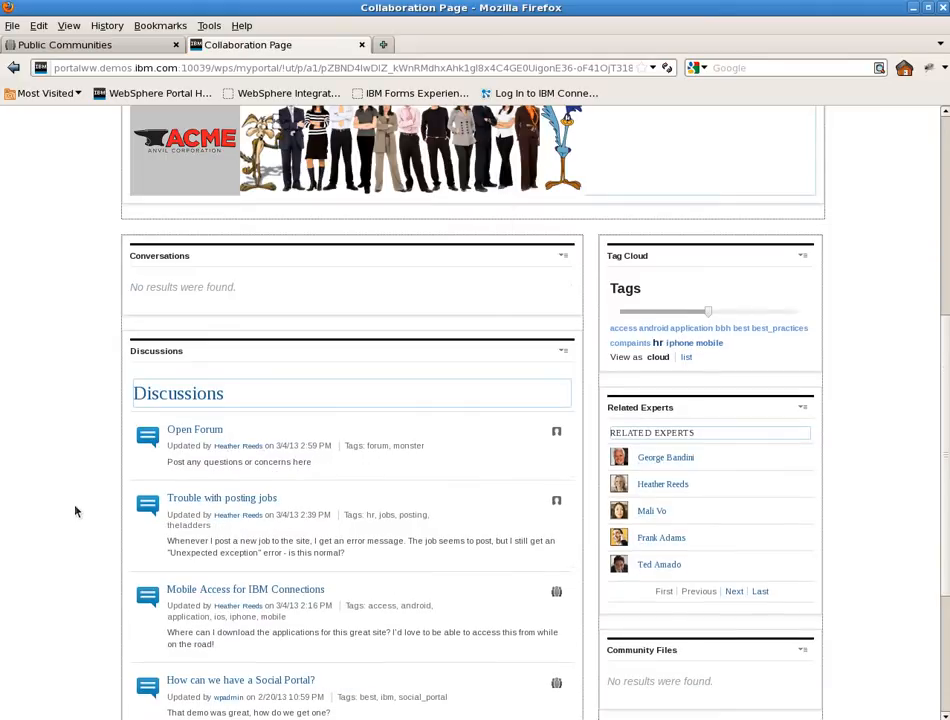
{"action": "scroll", "coordinate": [75, 511], "scroll_direction": "down", "scroll_amount": 5}
{"action": "scroll", "coordinate": [75, 511], "scroll_direction": "up", "scroll_amount": 14}
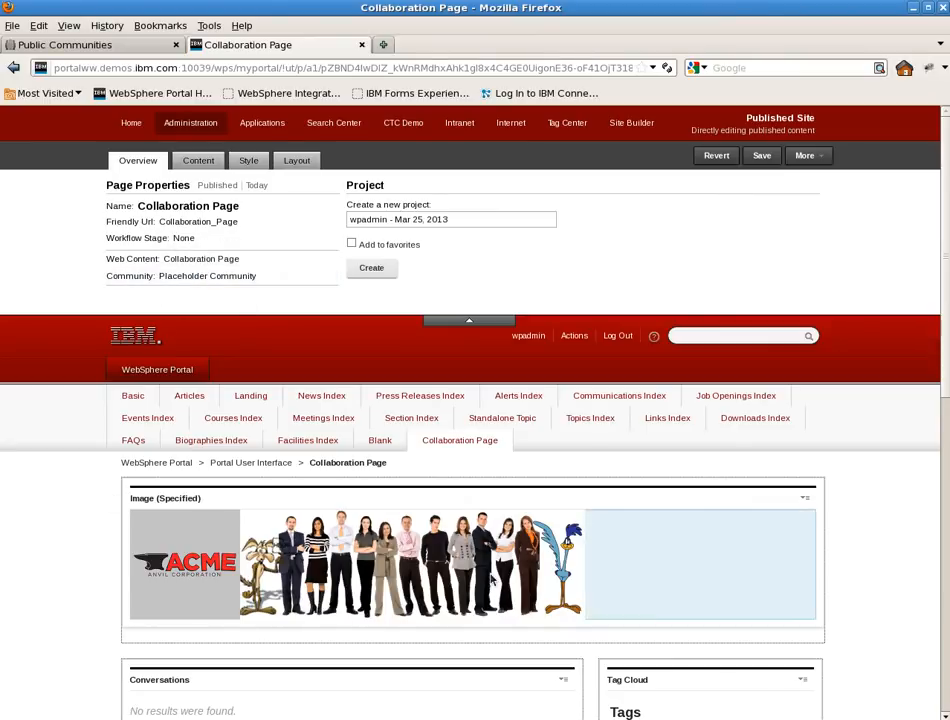
Step: Delete the hrTeam2.jpg picture from the Image content spot on the Collaboration Page and save the change
{"action": "mouse_move", "coordinate": [492, 625]}
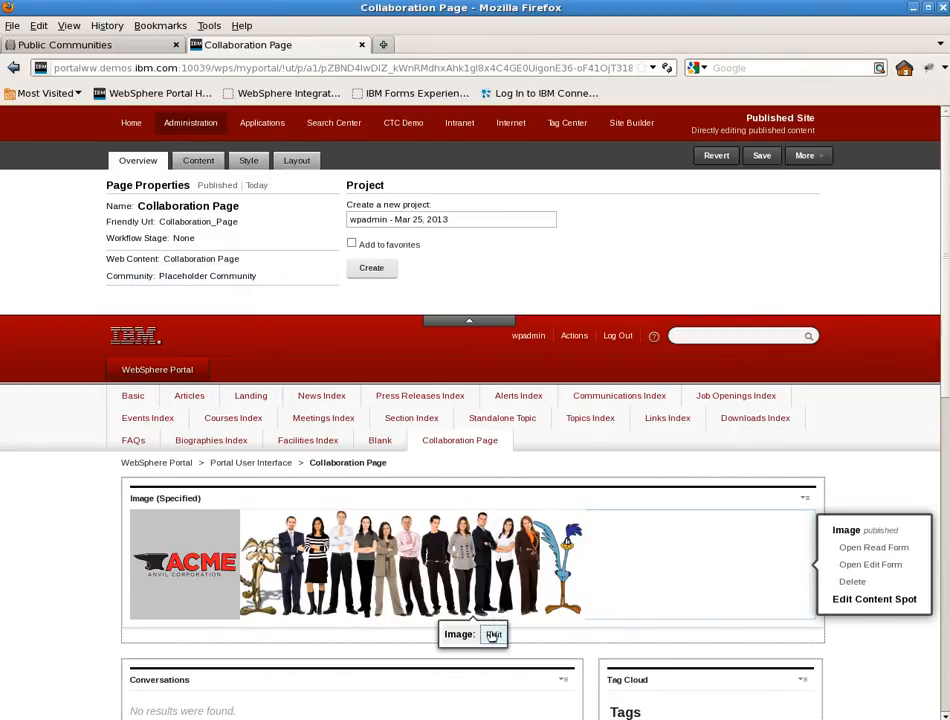
{"action": "left_click", "coordinate": [493, 633]}
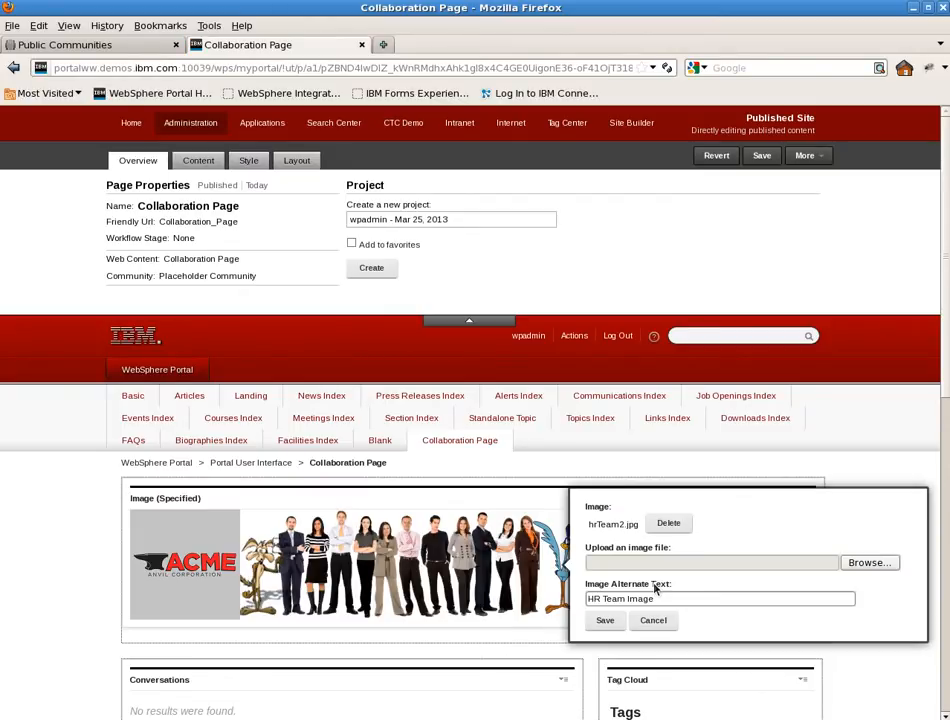
{"action": "left_click", "coordinate": [665, 526]}
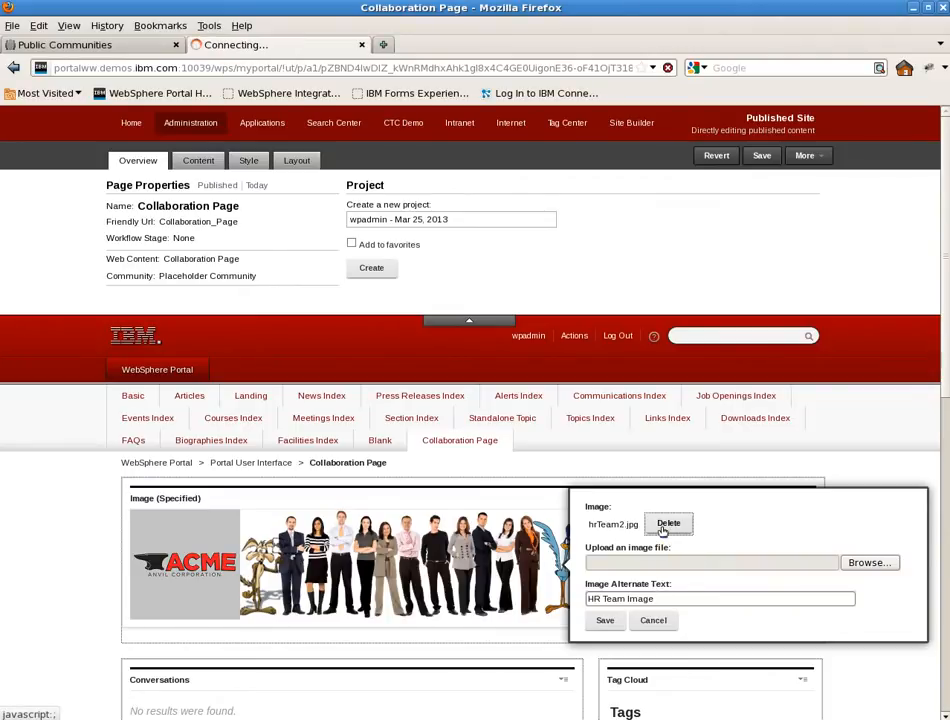
{"action": "left_click", "coordinate": [603, 628]}
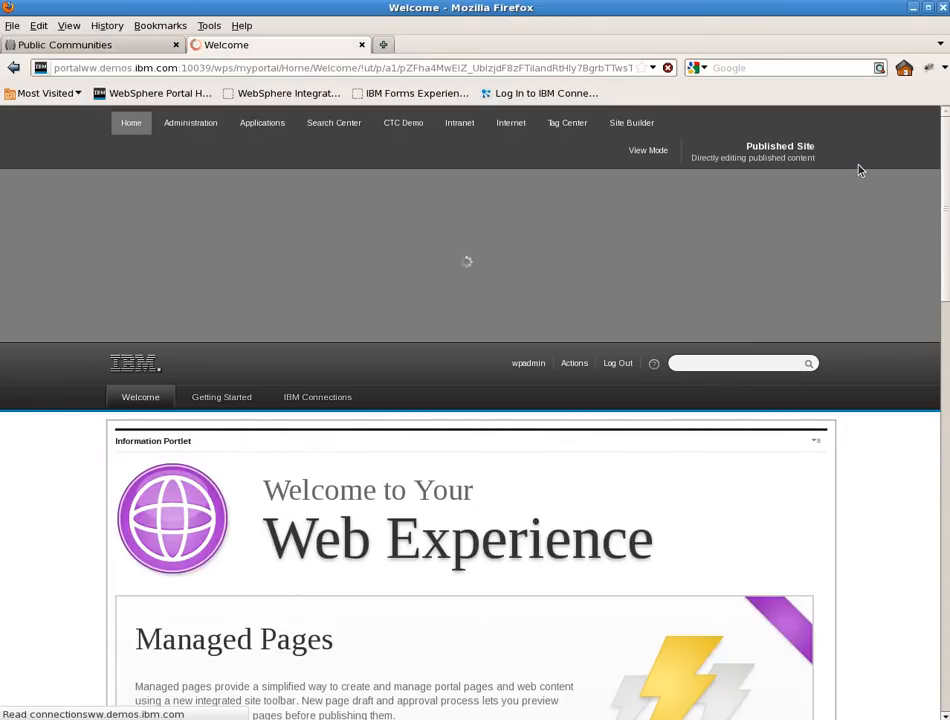
Step: Start a new sibling page of the Welcome page, named "Acme HR" with the friendly URL name "Acme-HR"
{"action": "left_click", "coordinate": [818, 185]}
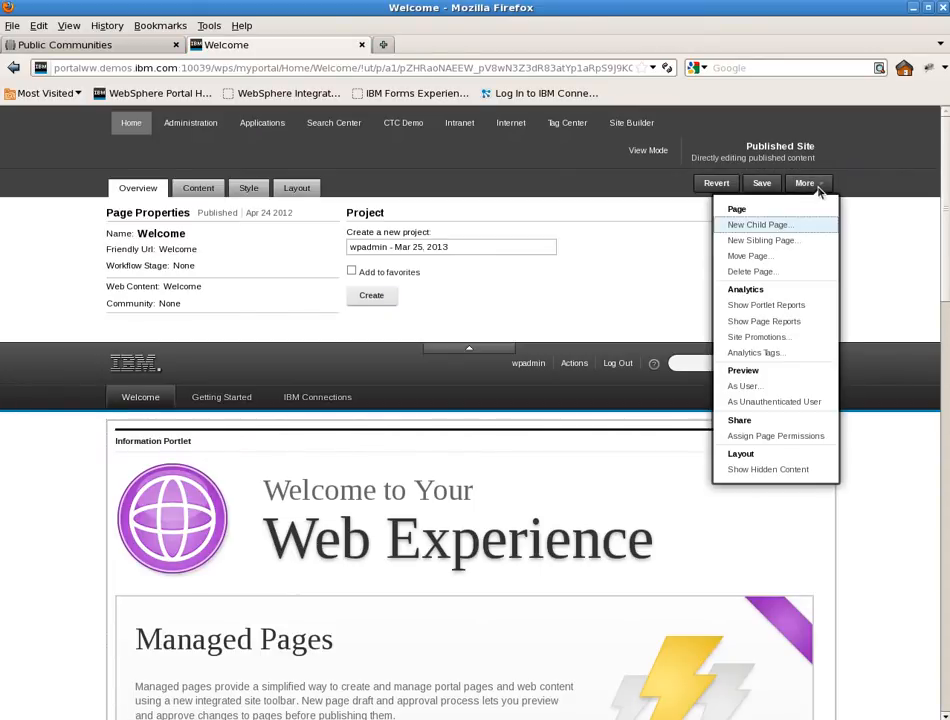
{"action": "left_click", "coordinate": [778, 244]}
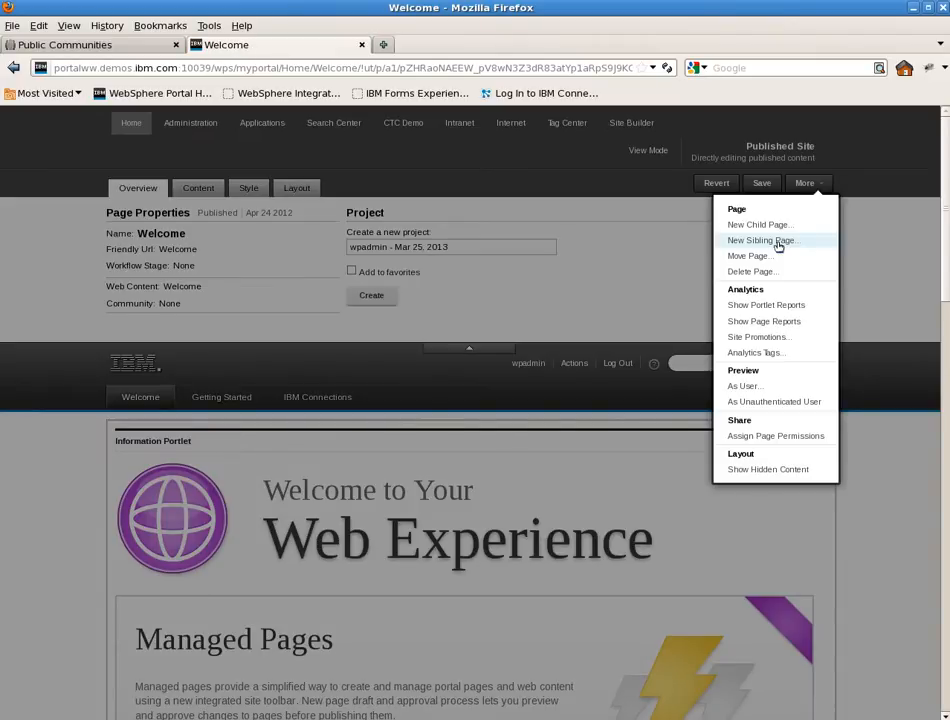
{"action": "type", "text": "A"}
{"action": "key", "text": "Down"}
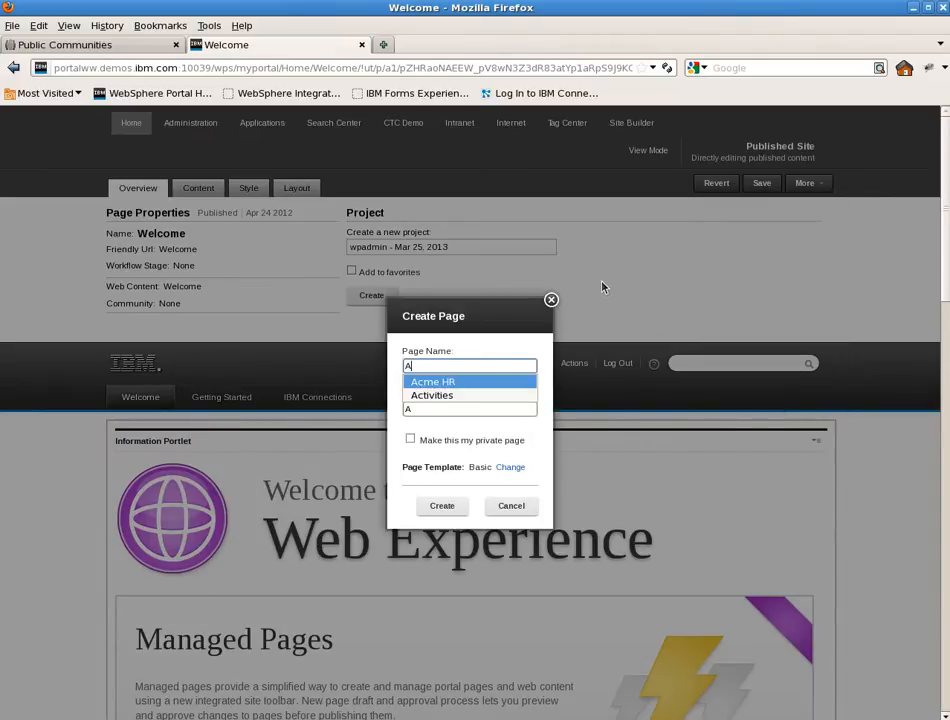
{"action": "key", "text": "Tab"}
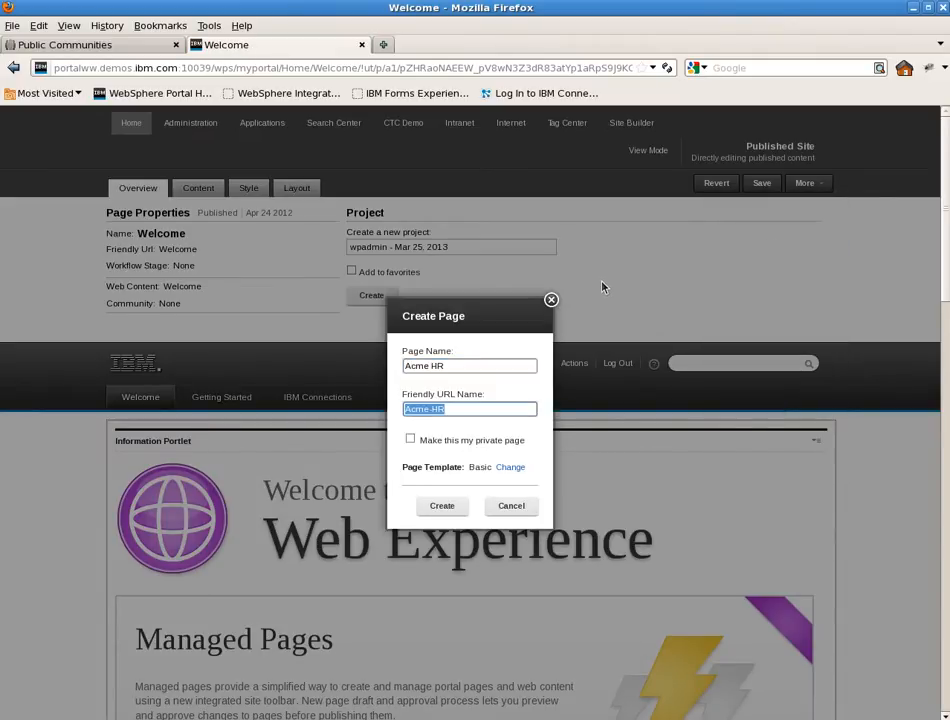
Step: Change the new page's template from Basic to Collaboration Page and create the page
{"action": "left_click", "coordinate": [517, 467]}
{"action": "scroll", "coordinate": [375, 472], "scroll_direction": "down", "scroll_amount": 4}
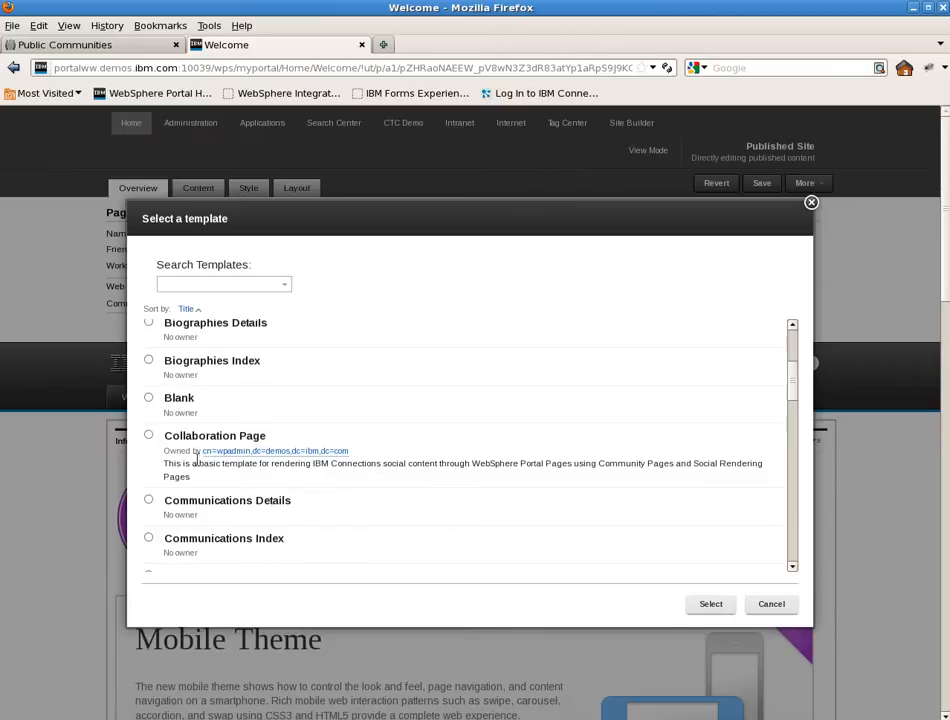
{"action": "left_click", "coordinate": [148, 437]}
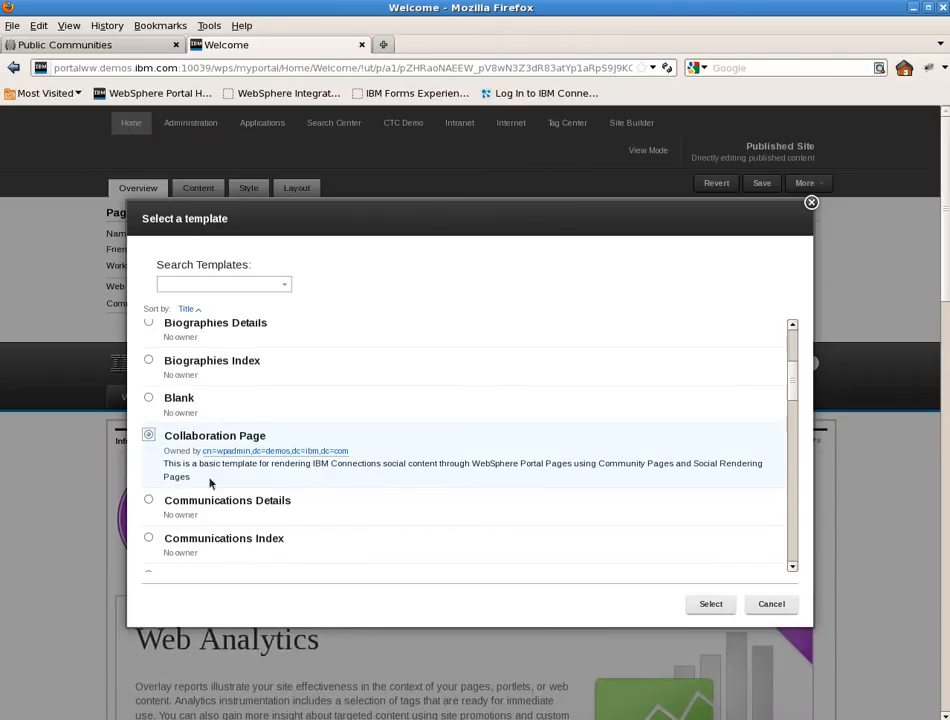
{"action": "left_click", "coordinate": [703, 603]}
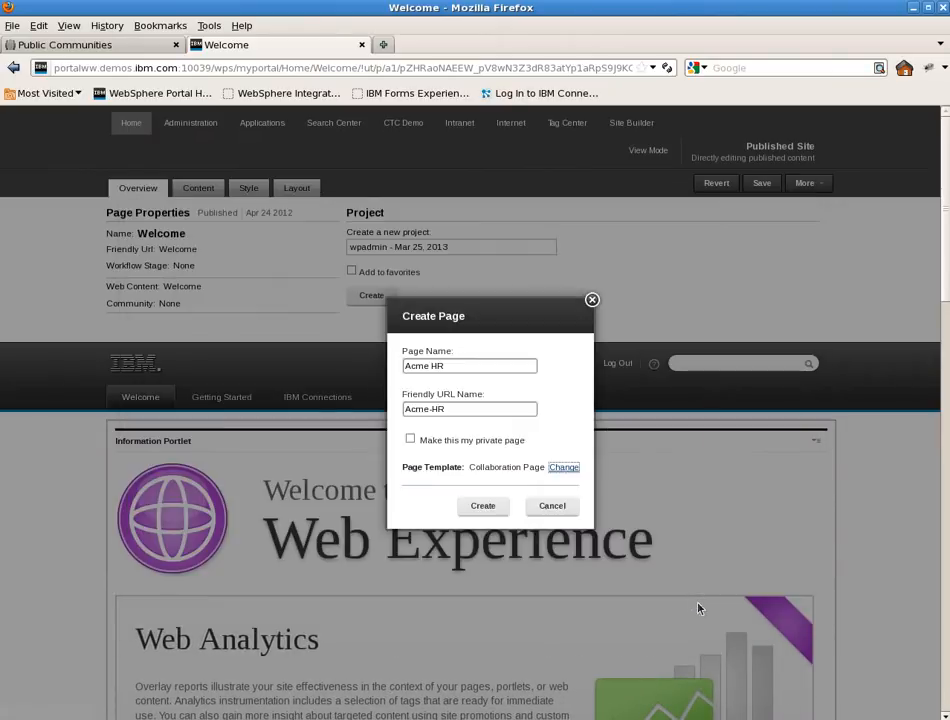
{"action": "left_click", "coordinate": [483, 506]}
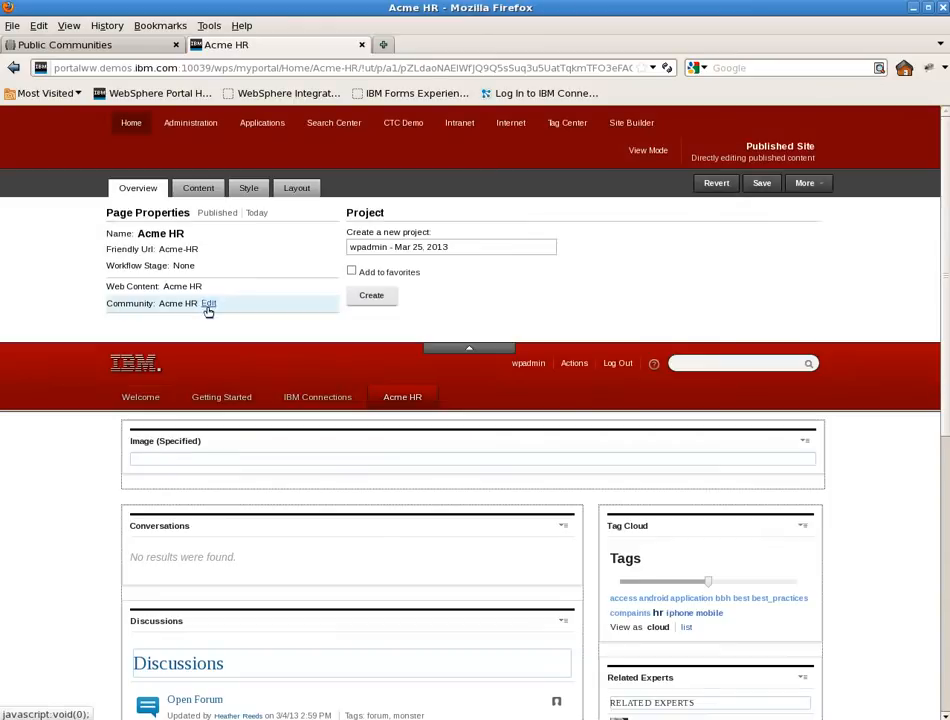
Step: Associate the new Acme HR page with the Acme HR Community instead of the Acme HR community
{"action": "left_click", "coordinate": [205, 305]}
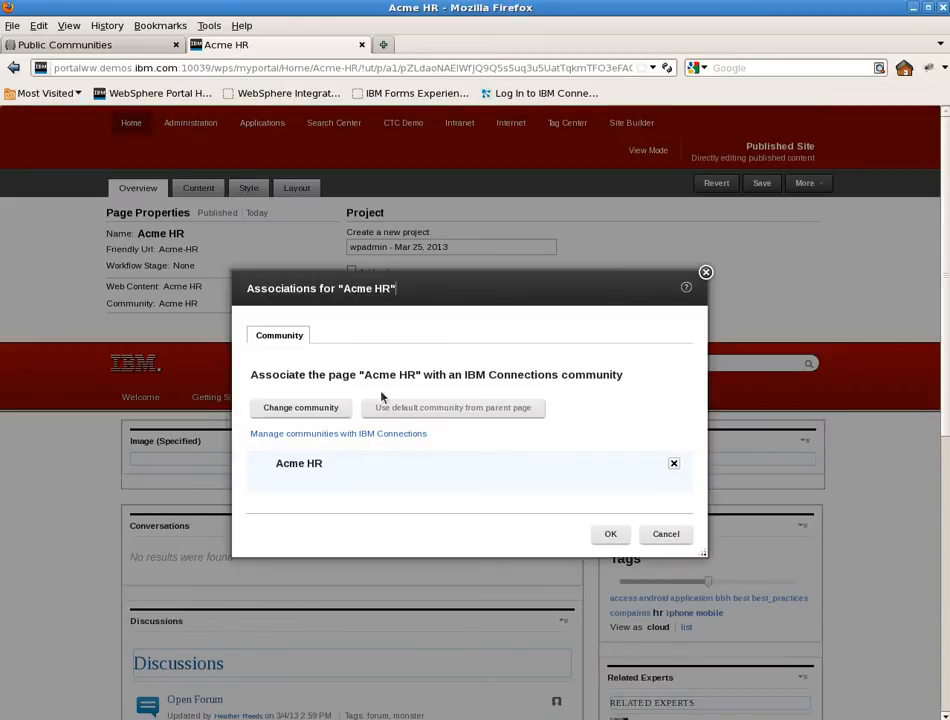
{"action": "left_click", "coordinate": [314, 410]}
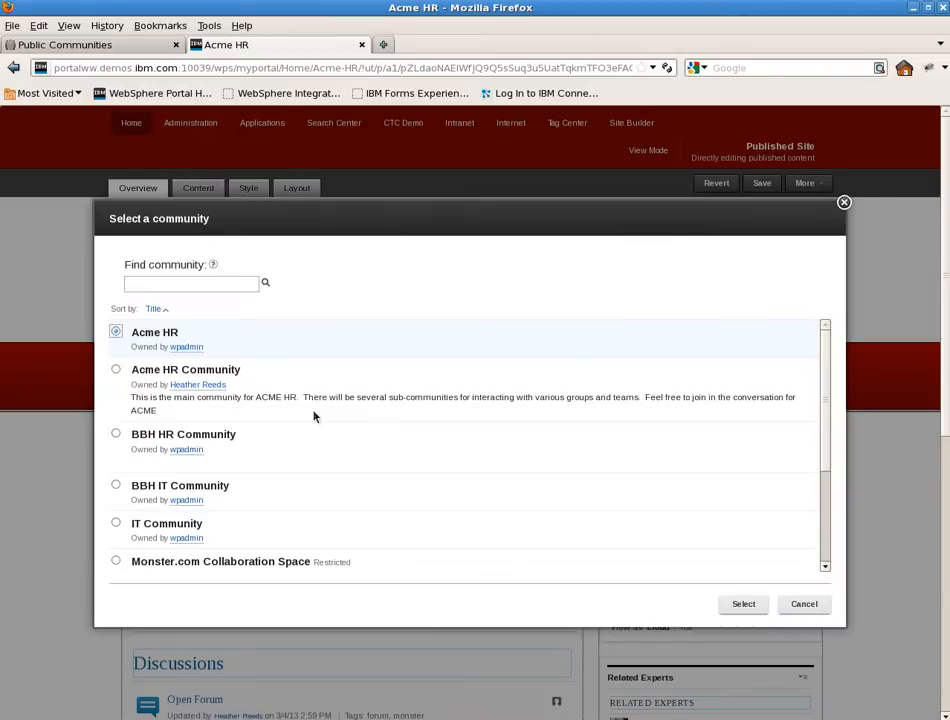
{"action": "left_click", "coordinate": [116, 370]}
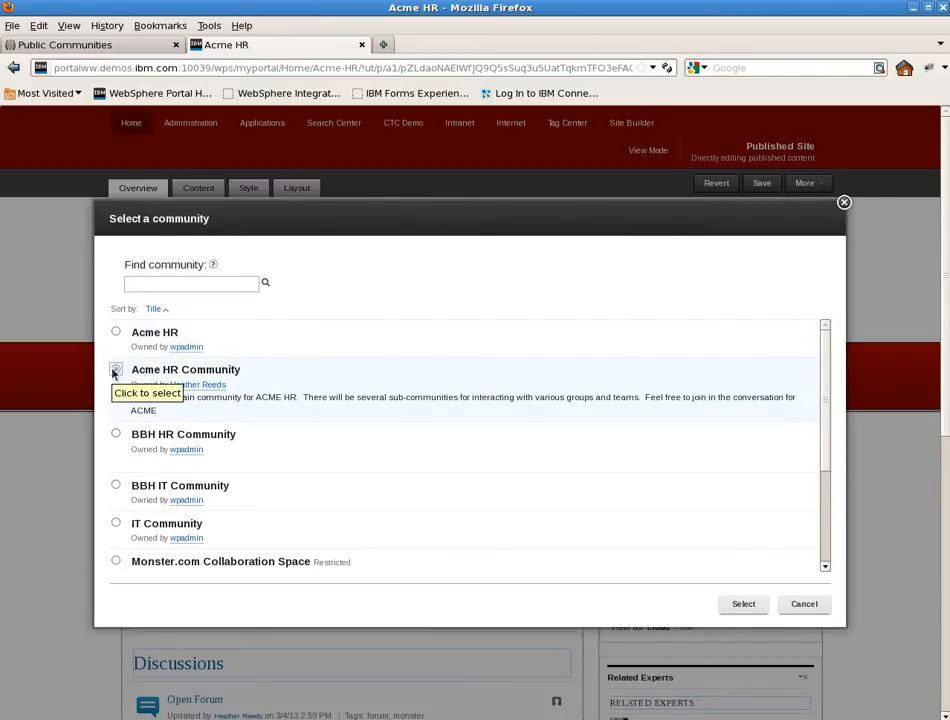
{"action": "left_click", "coordinate": [752, 612]}
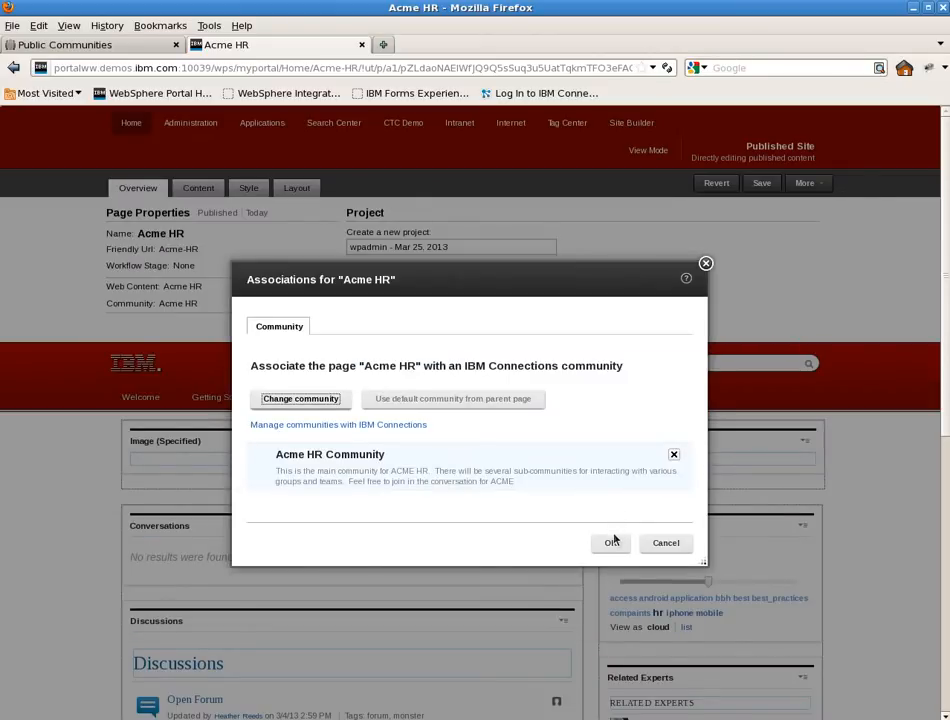
{"action": "left_click", "coordinate": [611, 543]}
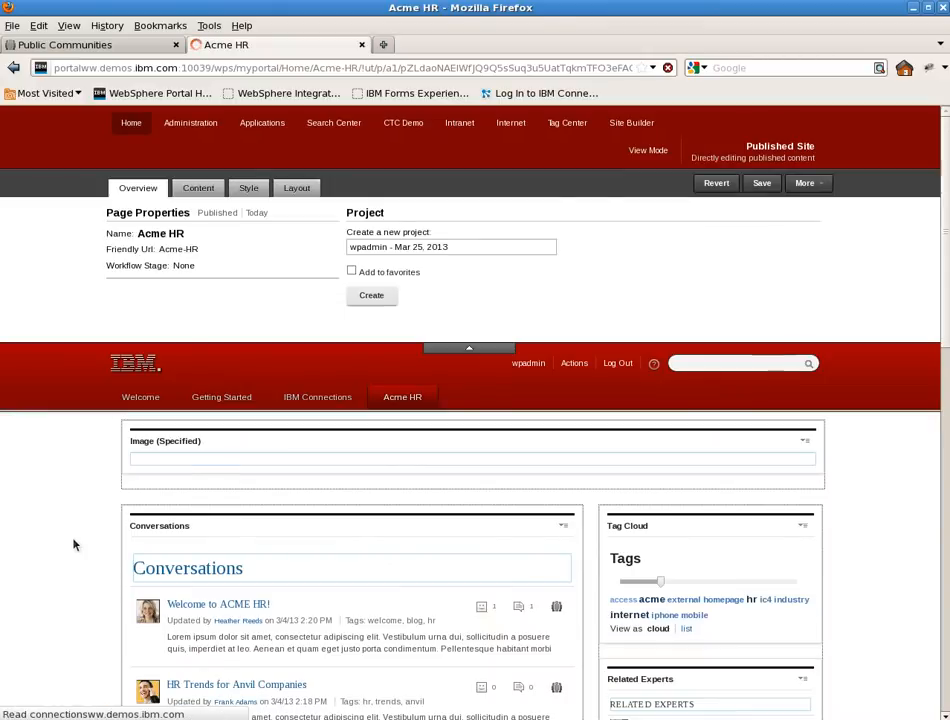
Step: Review the conversations and discussions on the Acme HR page and open the "Welcome to ACME HR!" blog post
{"action": "scroll", "coordinate": [73, 545], "scroll_direction": "down", "scroll_amount": 5}
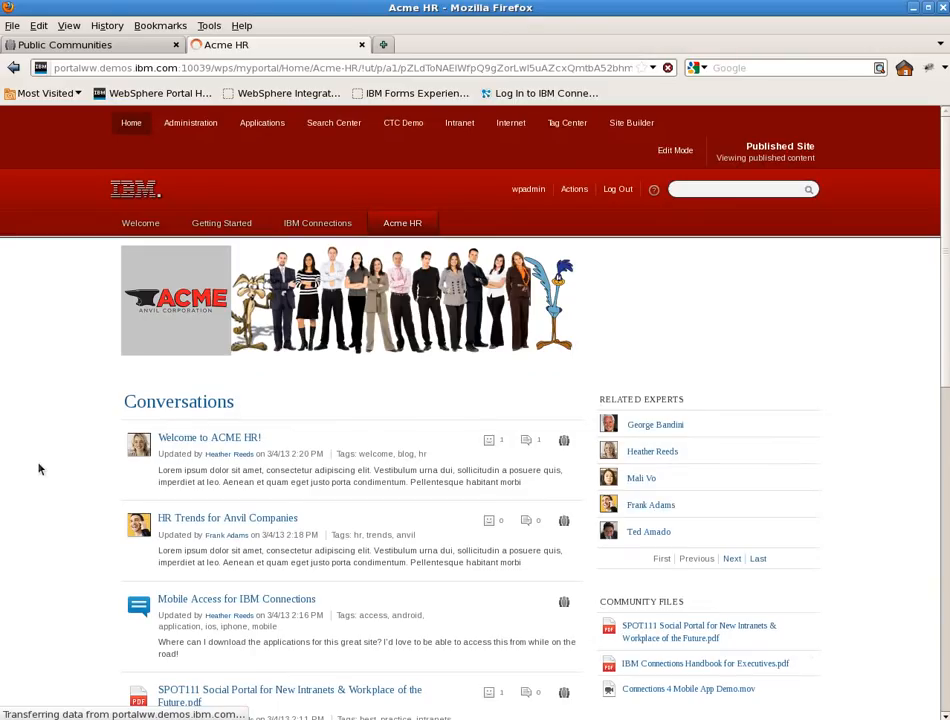
{"action": "scroll", "coordinate": [39, 468], "scroll_direction": "down", "scroll_amount": 11}
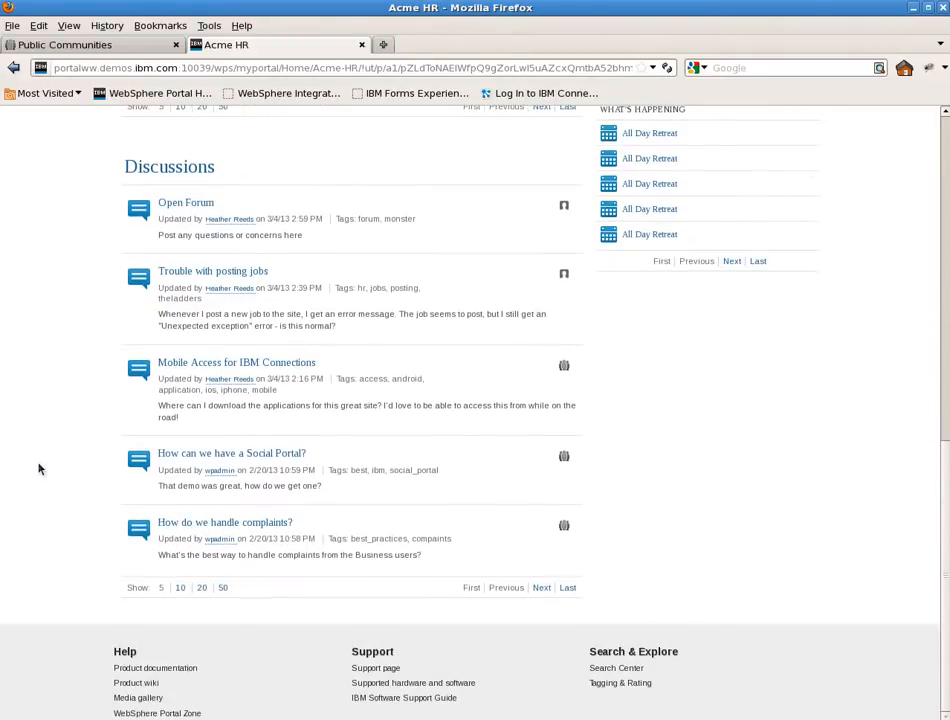
{"action": "scroll", "coordinate": [39, 468], "scroll_direction": "up", "scroll_amount": 10}
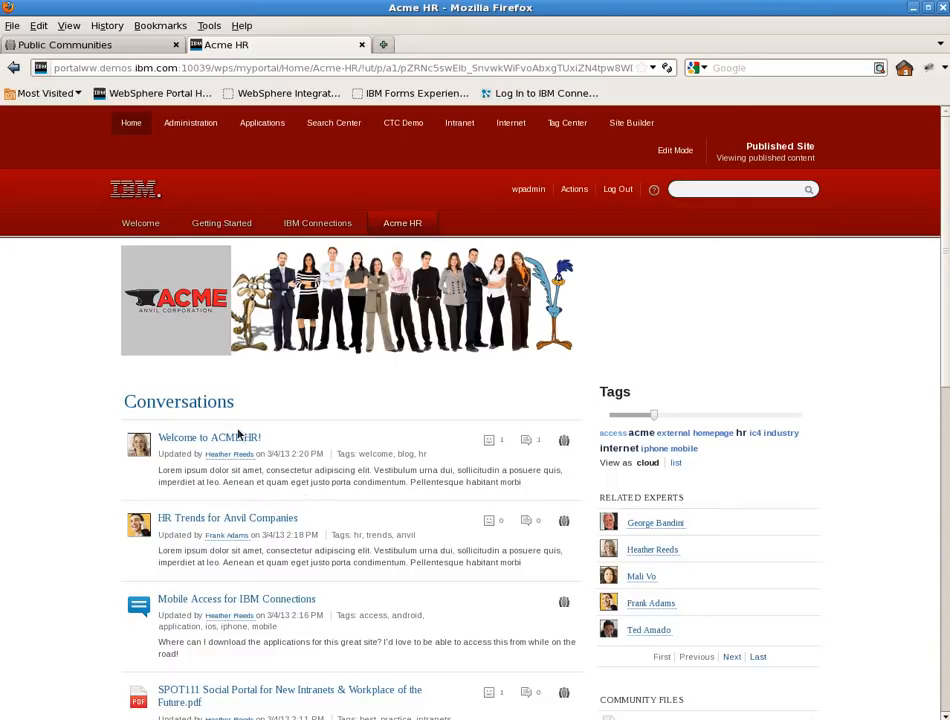
{"action": "left_click", "coordinate": [237, 440]}
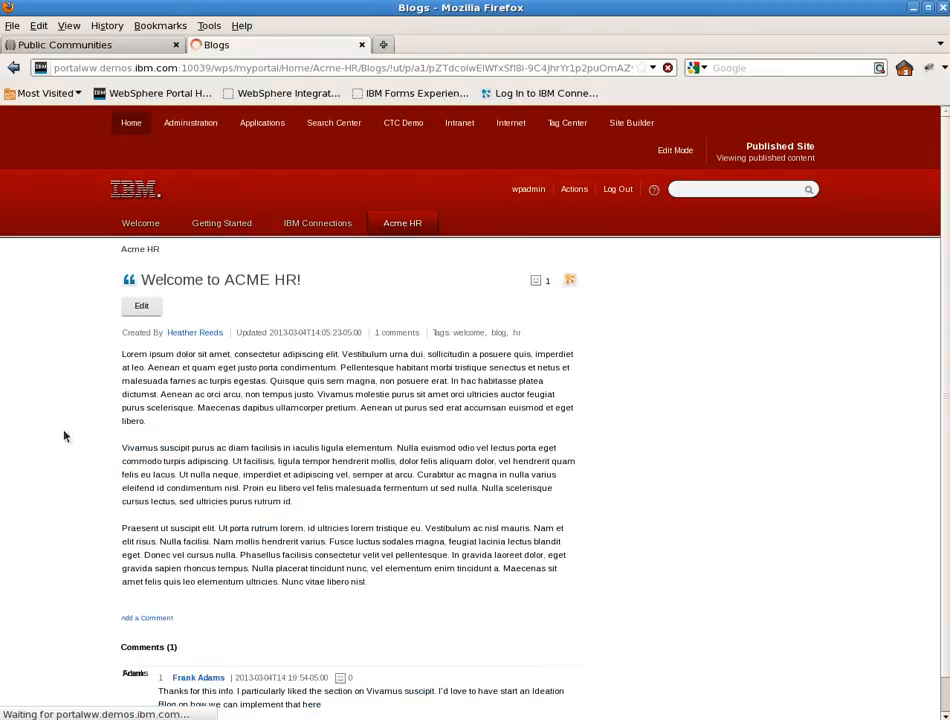
Step: Move the Blogs page to be a child of Collaboration Page under Administration > WebSphere Portal > Portal User Interface > Page Templates
{"action": "left_click", "coordinate": [675, 150]}
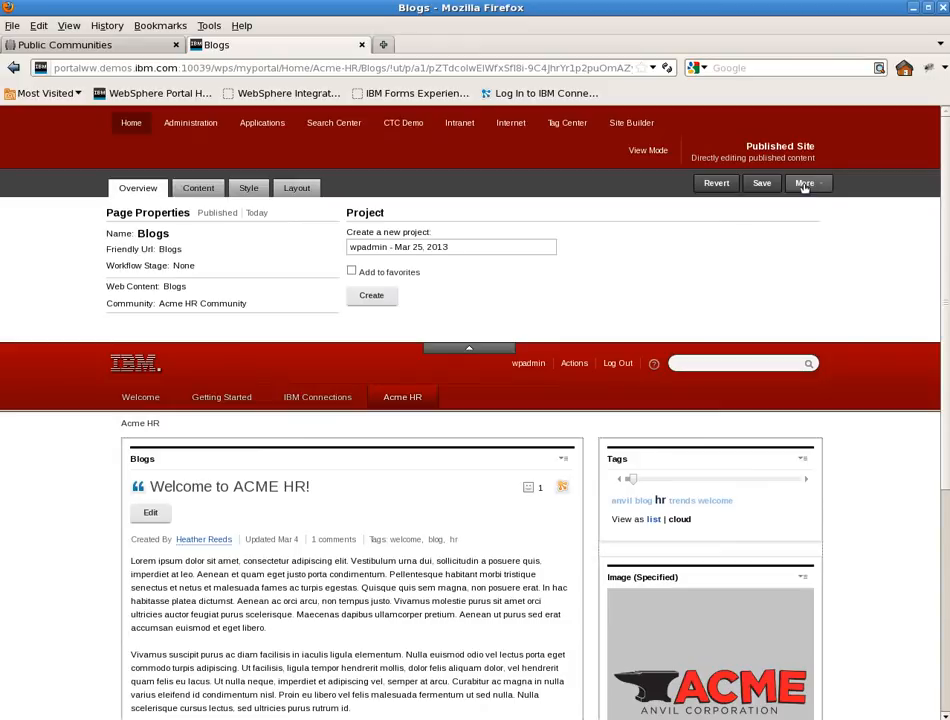
{"action": "left_click", "coordinate": [805, 184]}
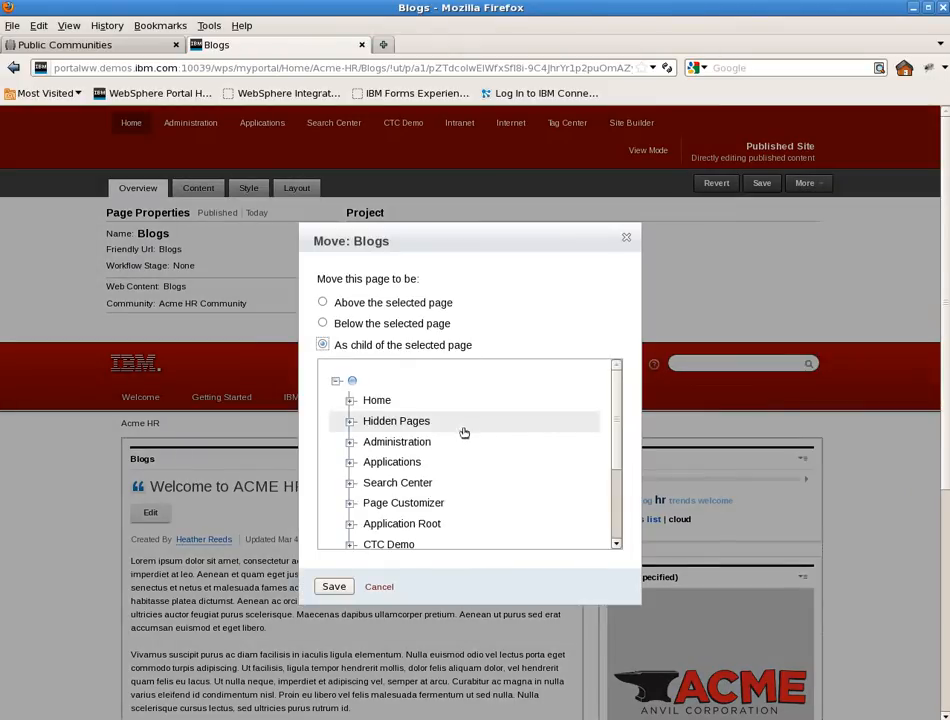
{"action": "left_click", "coordinate": [351, 442]}
{"action": "left_click", "coordinate": [364, 462]}
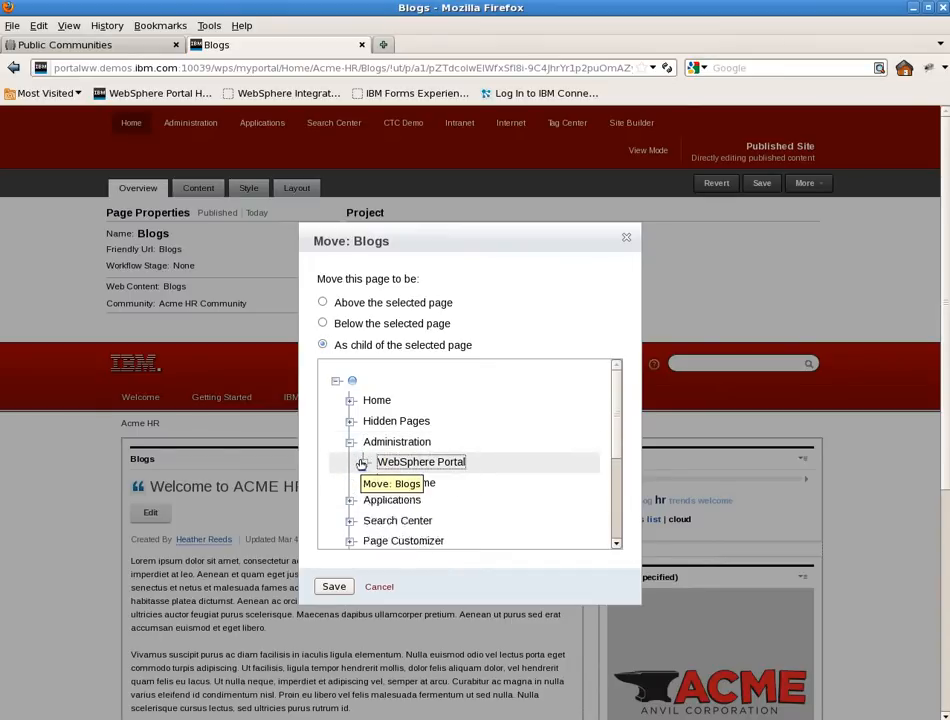
{"action": "left_click", "coordinate": [378, 503]}
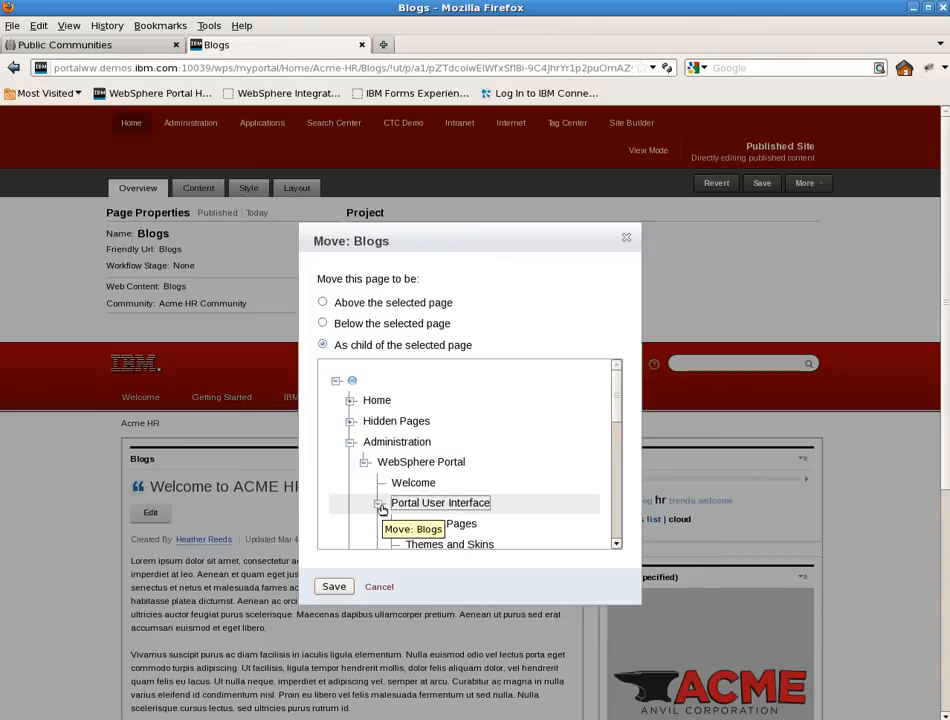
{"action": "scroll", "coordinate": [381, 510], "scroll_direction": "down", "scroll_amount": 3}
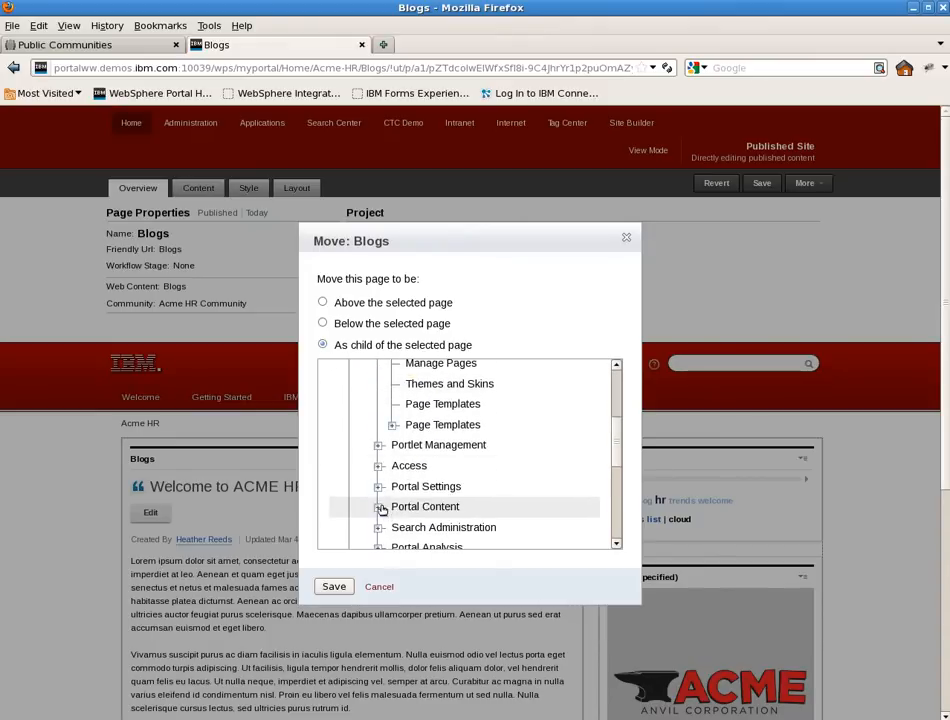
{"action": "left_click", "coordinate": [392, 424]}
{"action": "scroll", "coordinate": [390, 488], "scroll_direction": "down", "scroll_amount": 7}
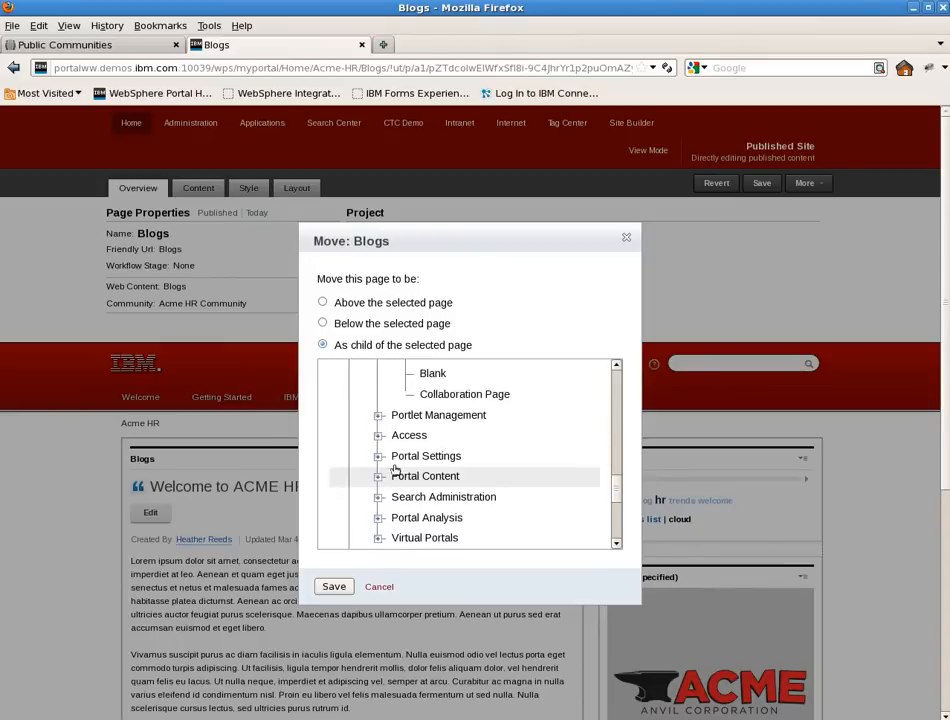
{"action": "left_click", "coordinate": [460, 395]}
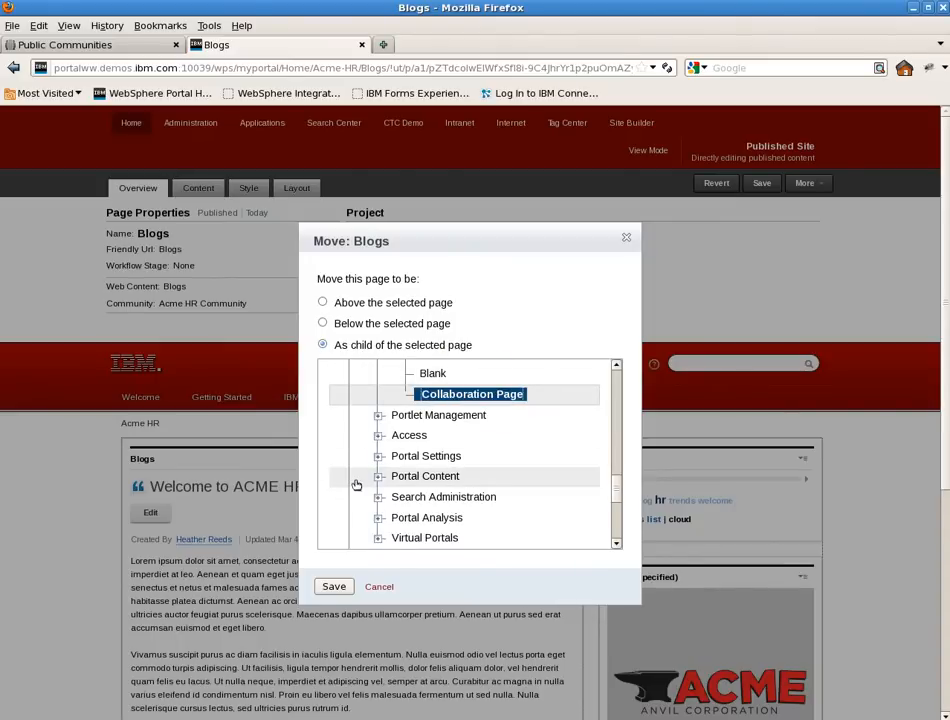
{"action": "left_click", "coordinate": [338, 588]}
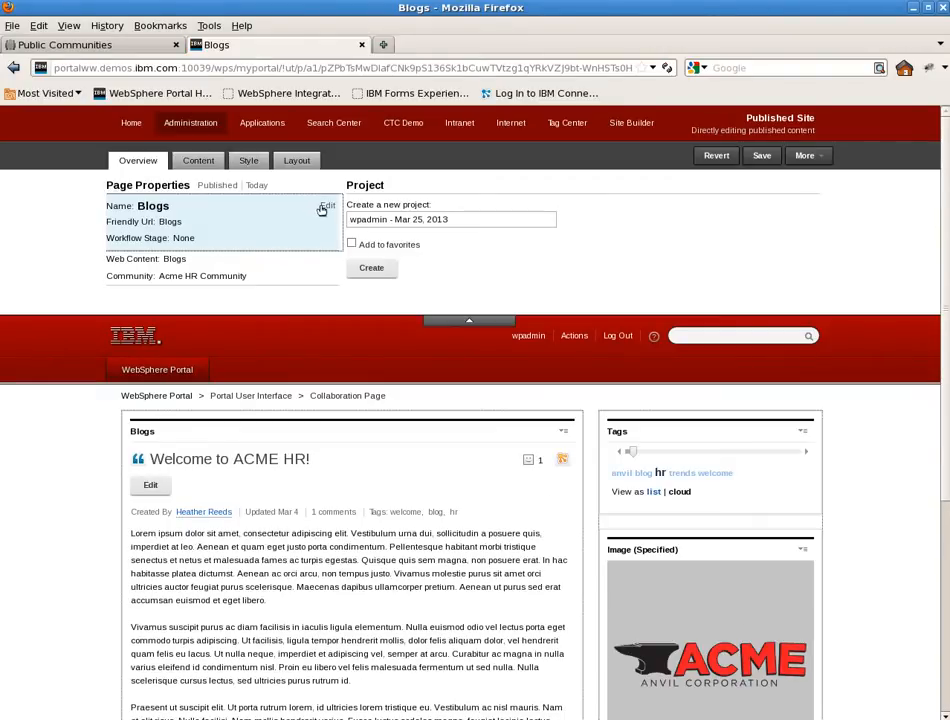
Step: Set the Blogs page's description to "This template is to be used in conjunction with the Social template for rendering the sub pages"
{"action": "left_click", "coordinate": [326, 206]}
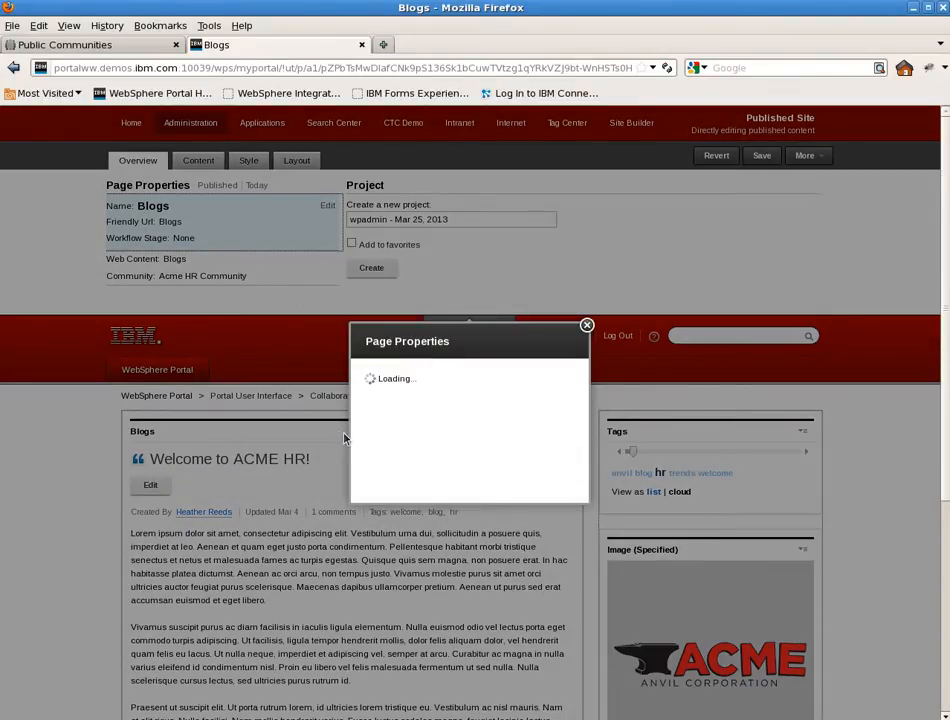
{"action": "type", "text": "This t"}
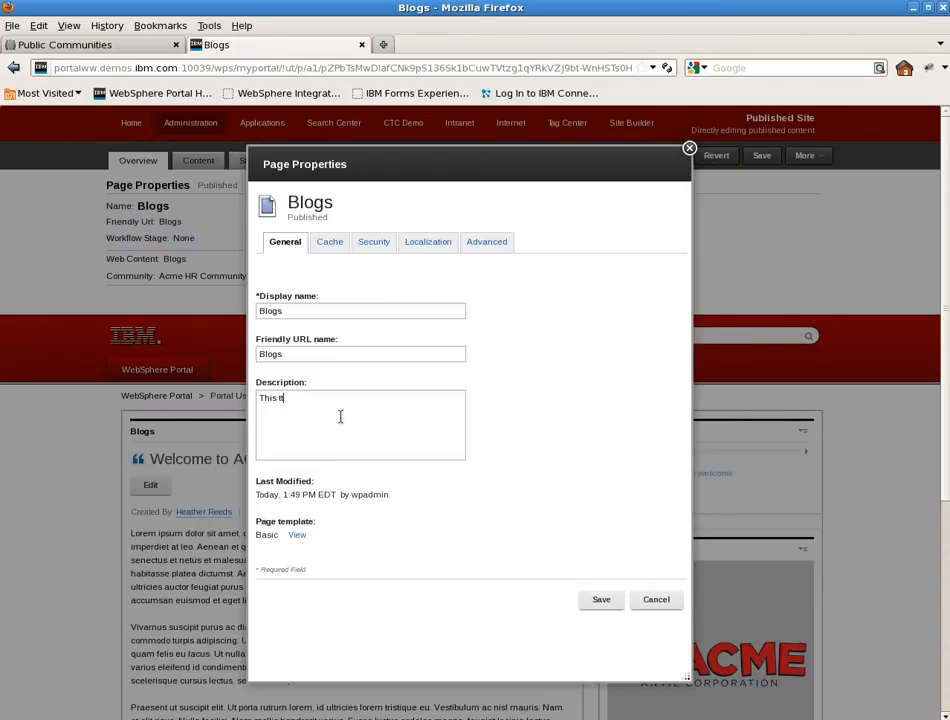
{"action": "key", "text": "BackSpace"}
{"action": "key", "text": "BackSpace"}
{"action": "key", "text": "BackSpace"}
{"action": "key", "text": "BackSpace"}
{"action": "type", "text": "template is to be used in conjunction with the "}
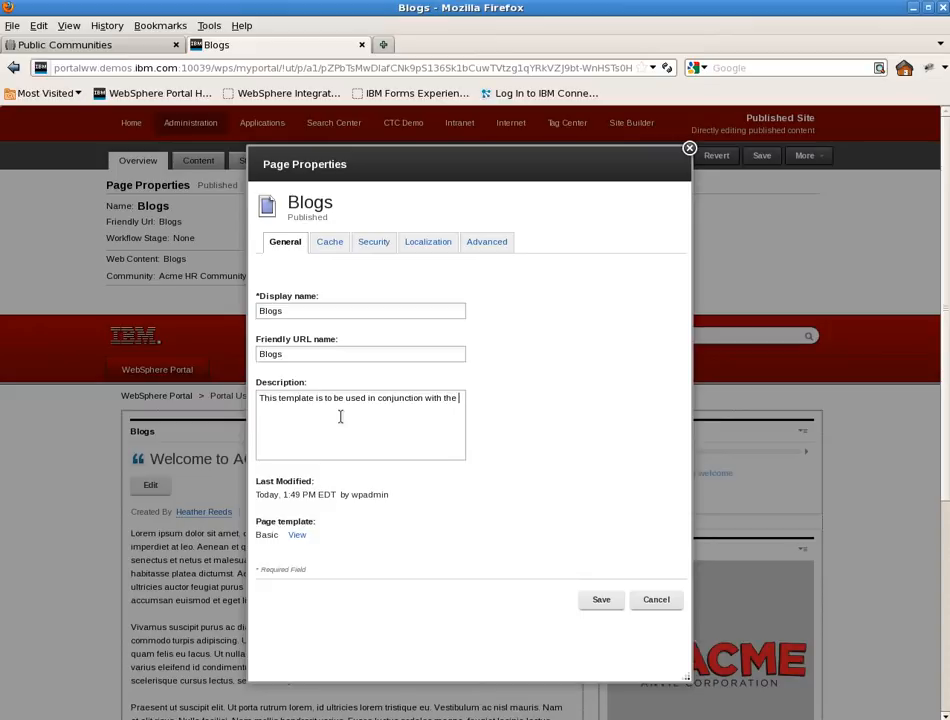
{"action": "type", "text": "SOciocial template for rendering the sub pages"}
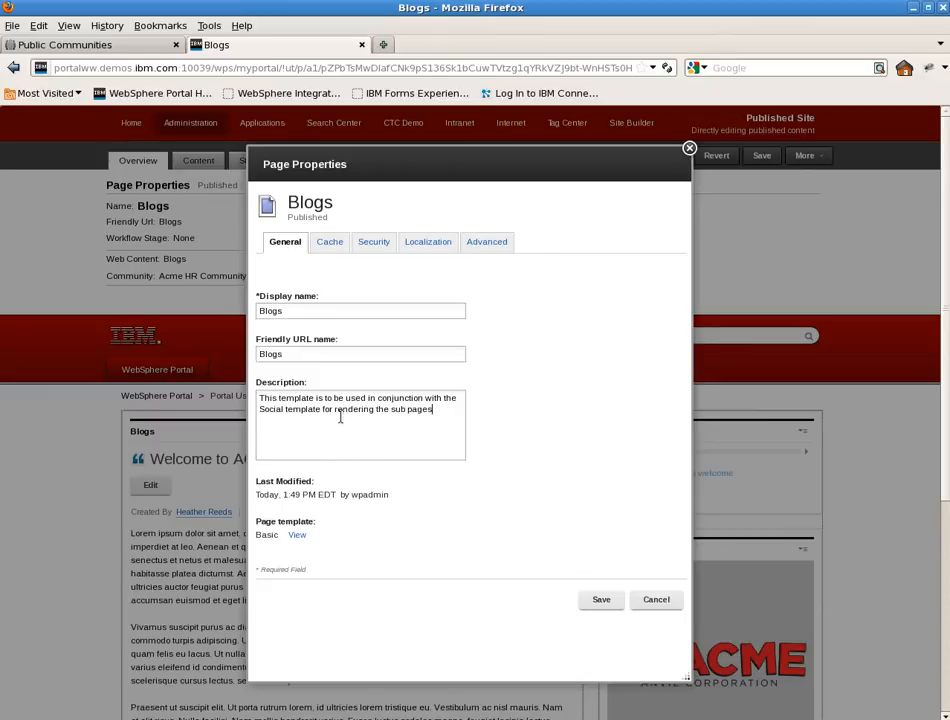
Step: Set the theme profile of the Blogs template page to Full in its advanced page properties
{"action": "left_click", "coordinate": [489, 245]}
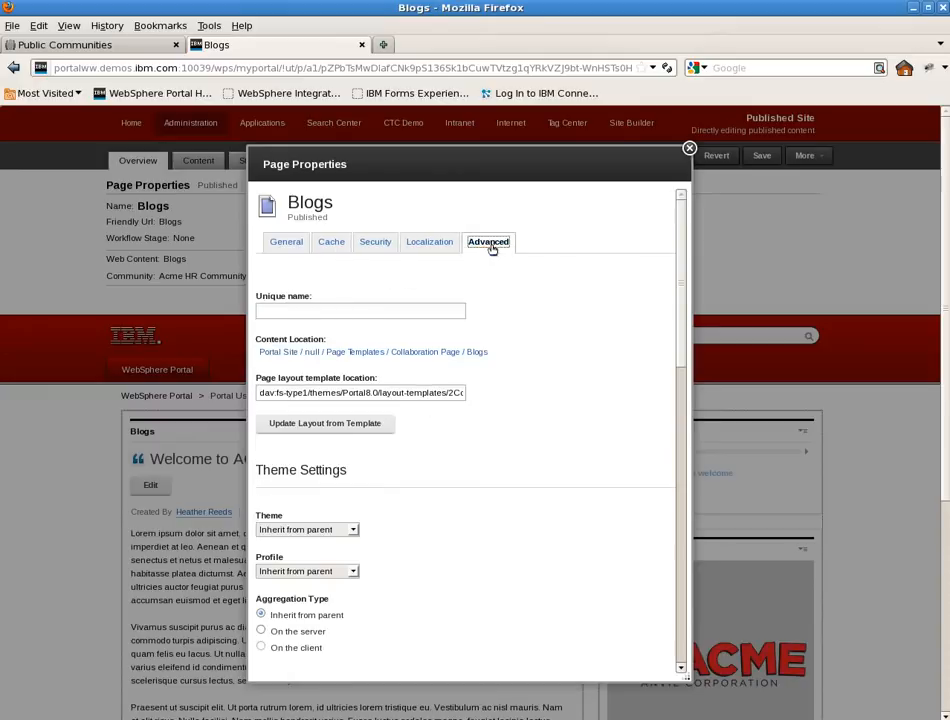
{"action": "left_click", "coordinate": [352, 571]}
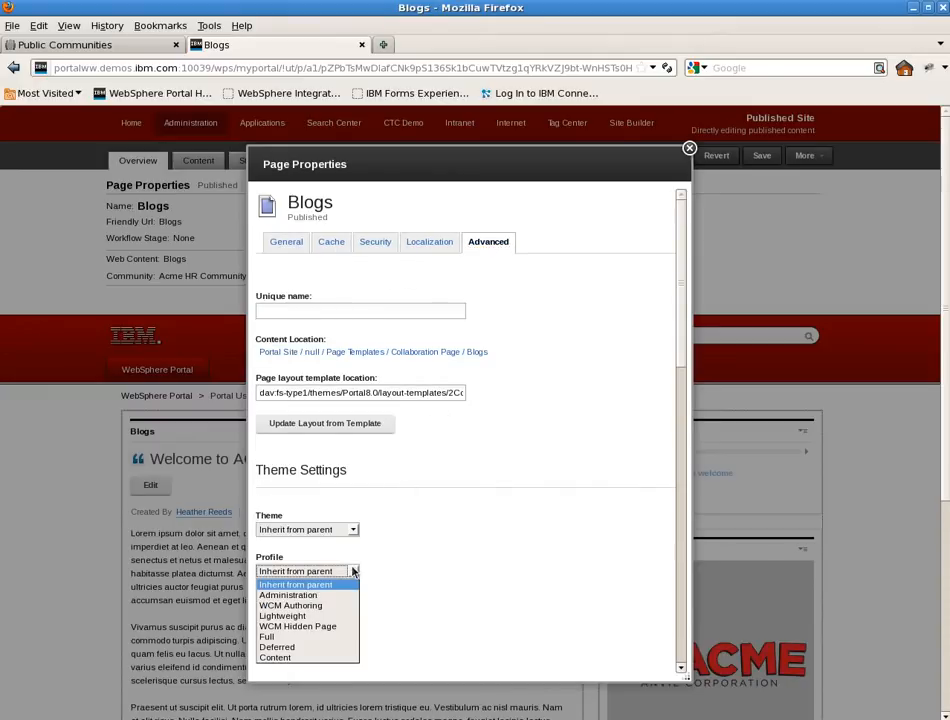
{"action": "left_click", "coordinate": [320, 641]}
Step: Add the metadata key ibm.portal.instantiation.community.parent with value true to the Blogs template page and save its properties
{"action": "scroll", "coordinate": [428, 586], "scroll_direction": "down", "scroll_amount": 10}
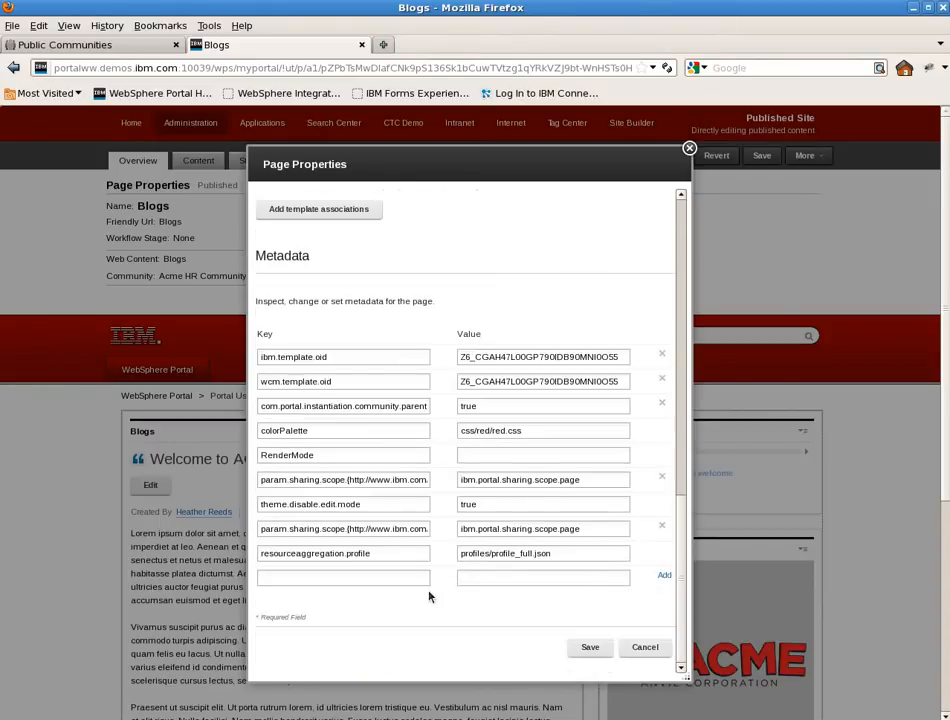
{"action": "left_click", "coordinate": [403, 580]}
{"action": "type", "text": "com."}
{"action": "key", "text": "BackSpace"}
{"action": "key", "text": "BackSpace"}
{"action": "key", "text": "BackSpace"}
{"action": "key", "text": "BackSpace"}
{"action": "type", "text": "ibm.portal.instantiation."}
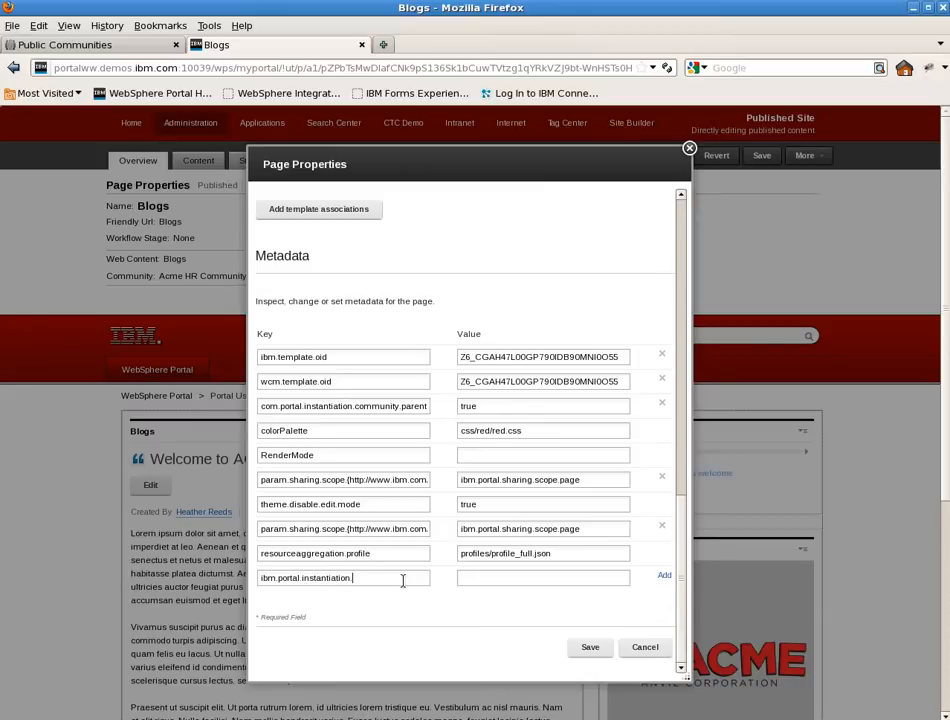
{"action": "type", "text": "community.parent"}
{"action": "left_click", "coordinate": [665, 577]}
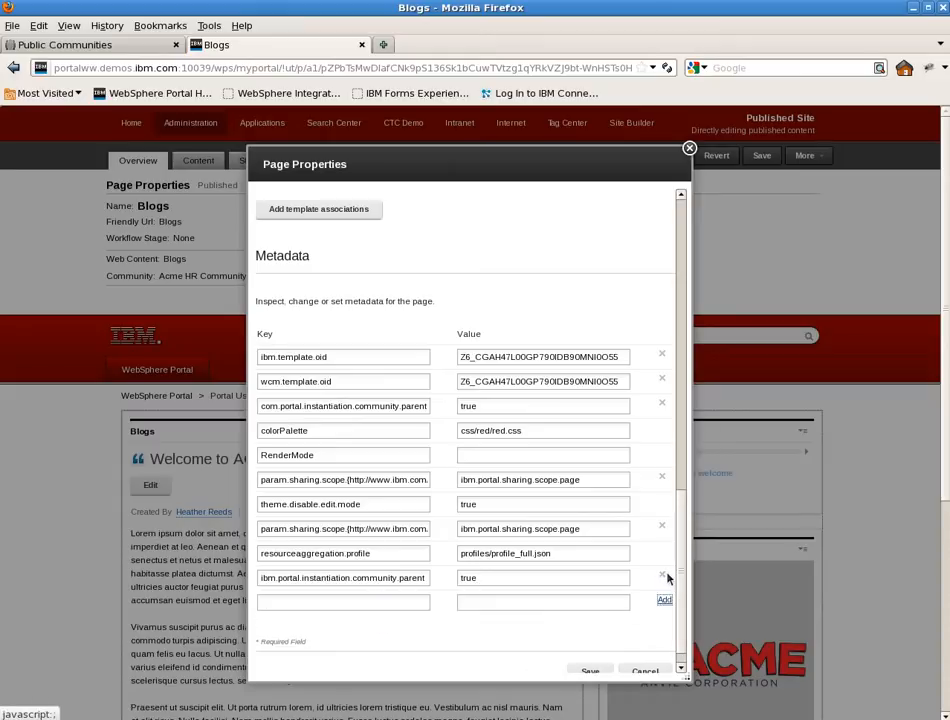
{"action": "left_click", "coordinate": [590, 671]}
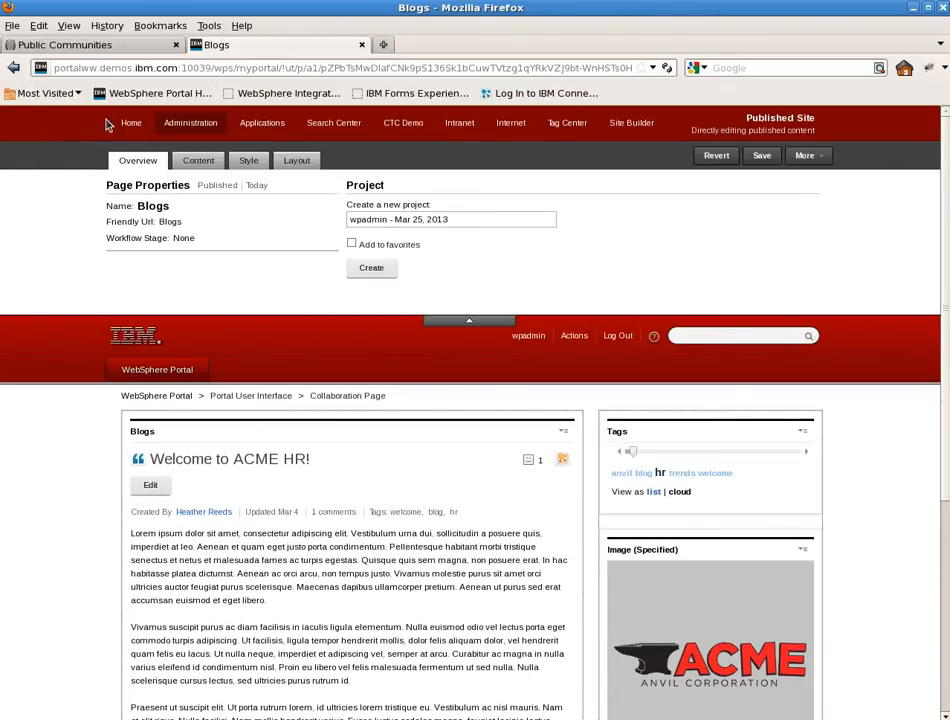
Step: Start a new child page under the Acme HR page in Home, with Blogs as its page name and friendly URL name
{"action": "left_click", "coordinate": [129, 123]}
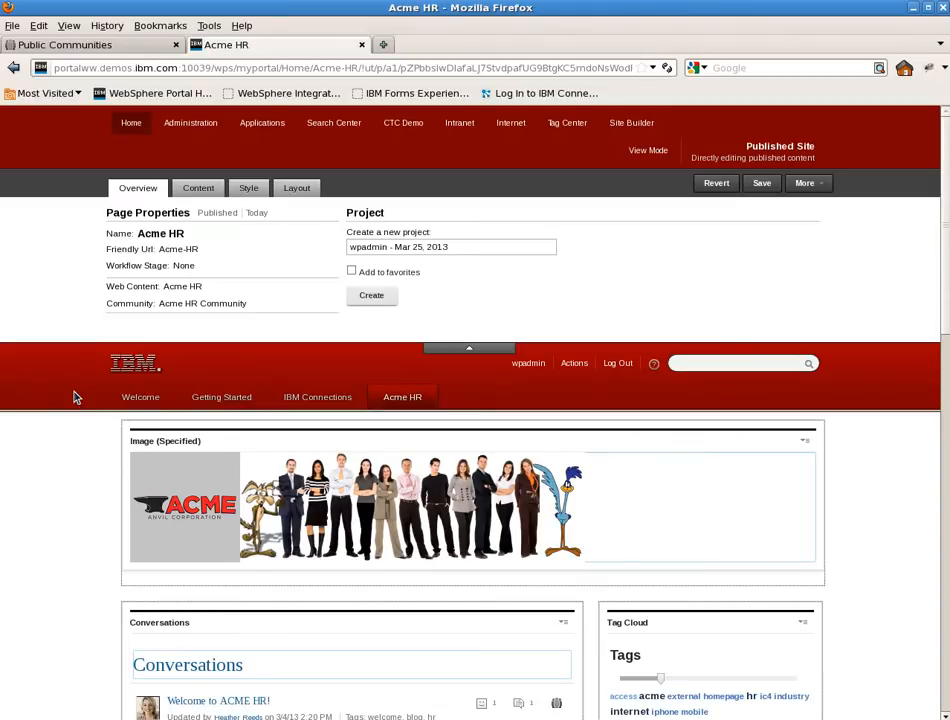
{"action": "scroll", "coordinate": [84, 617], "scroll_direction": "down", "scroll_amount": 2}
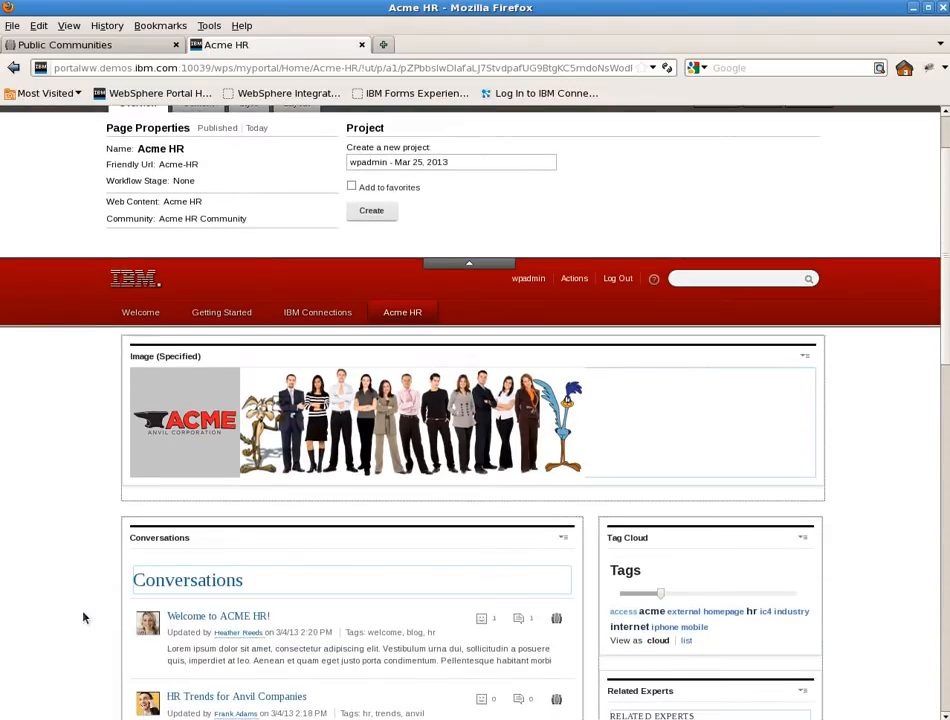
{"action": "scroll", "coordinate": [534, 271], "scroll_direction": "up", "scroll_amount": 2}
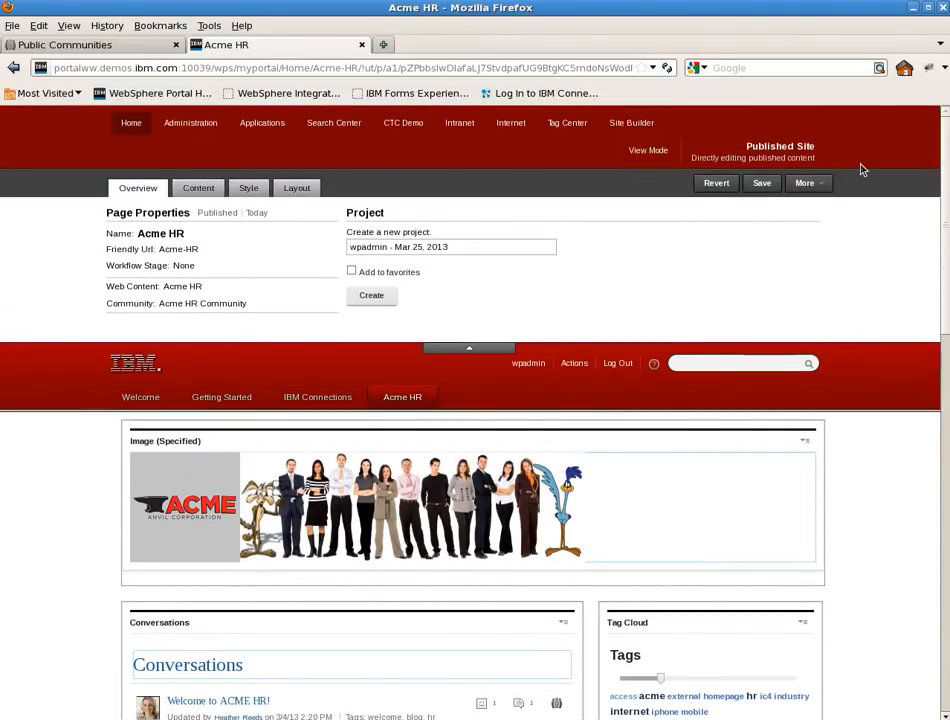
{"action": "left_click", "coordinate": [800, 189]}
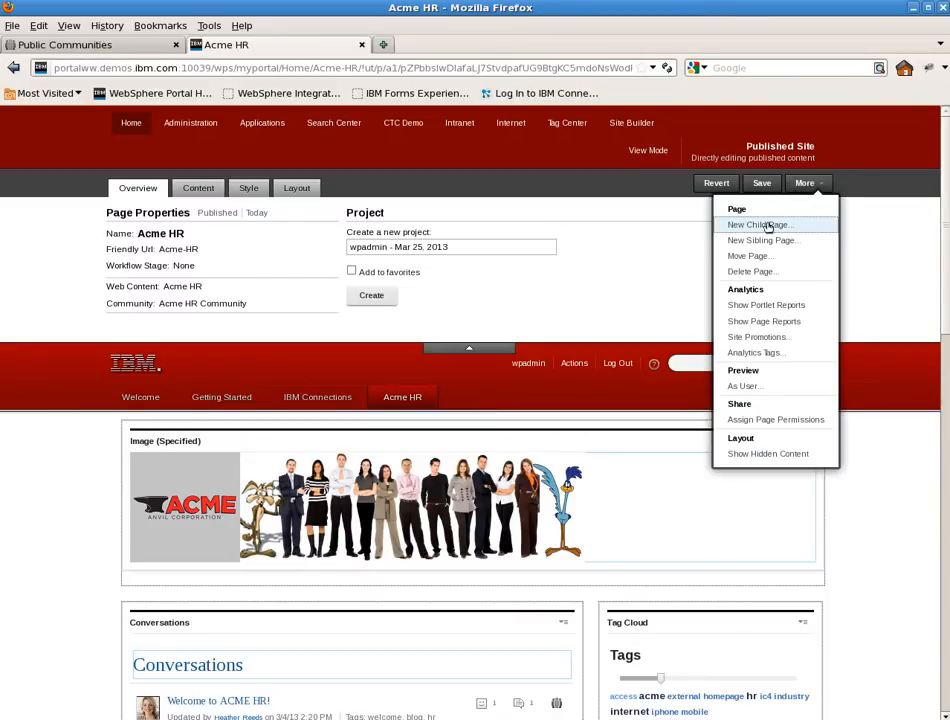
{"action": "left_click", "coordinate": [762, 225]}
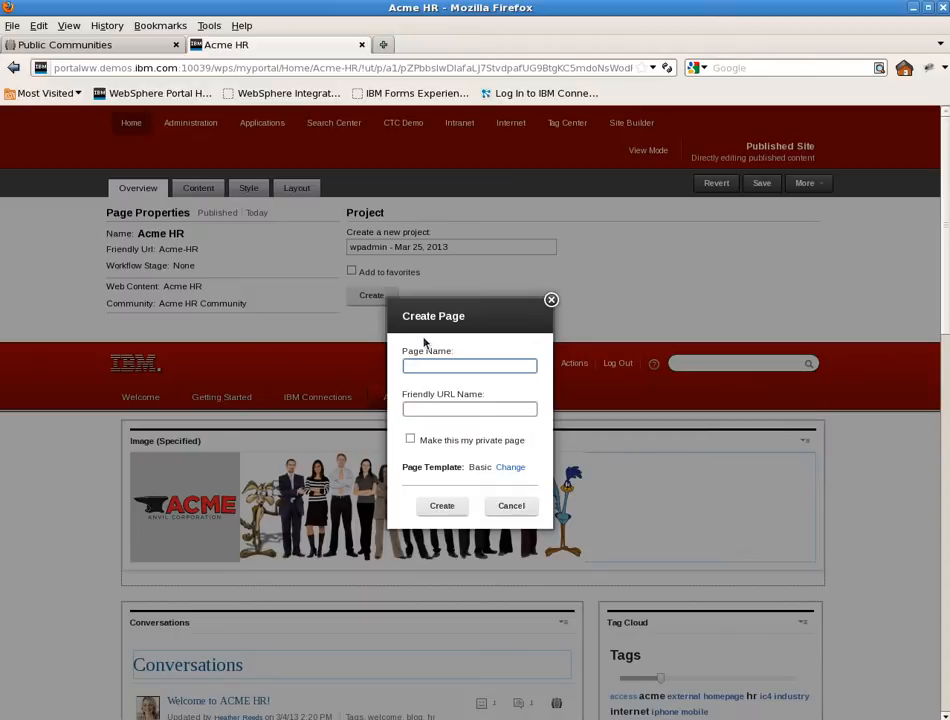
{"action": "type", "text": "B"}
{"action": "key", "text": "Down"}
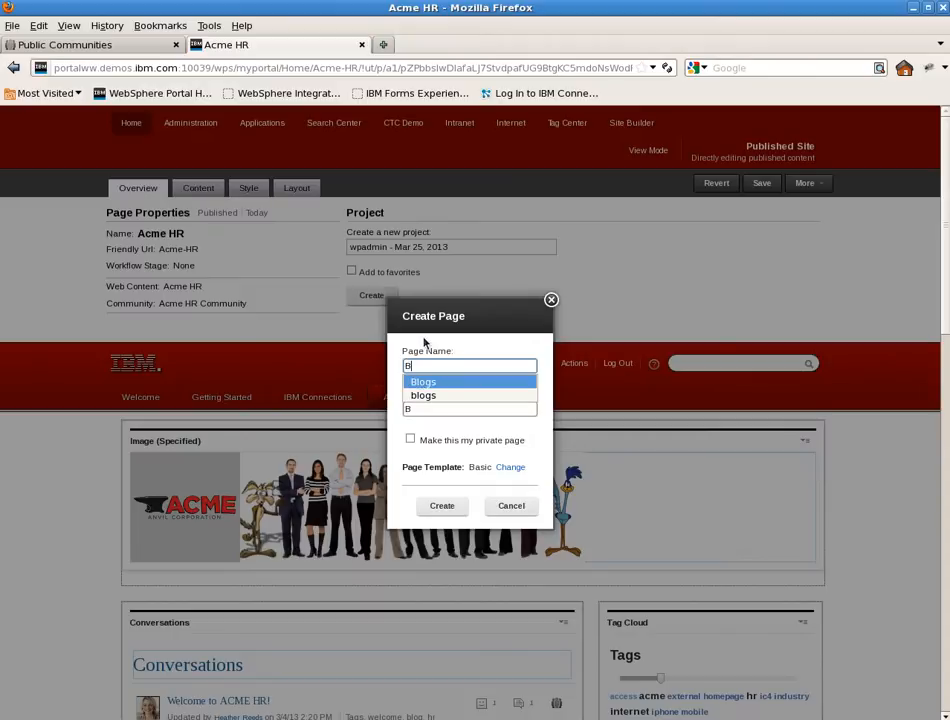
{"action": "key", "text": "Return"}
{"action": "key", "text": "Tab"}
Step: Choose the Blogs page template for the new child page and create the page
{"action": "left_click", "coordinate": [512, 468]}
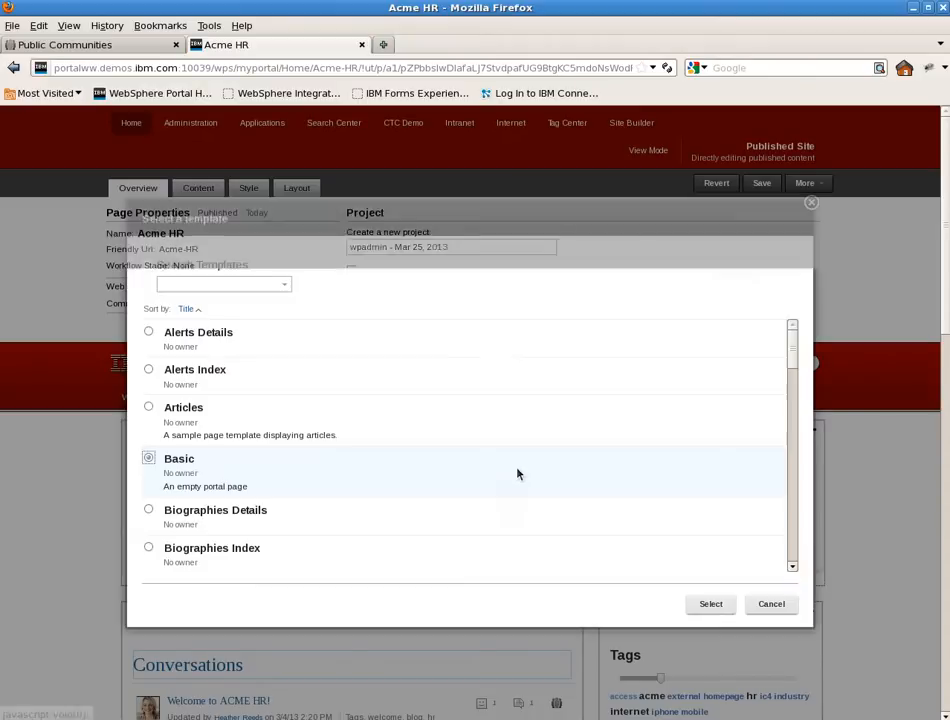
{"action": "scroll", "coordinate": [240, 452], "scroll_direction": "down", "scroll_amount": 1}
{"action": "scroll", "coordinate": [240, 453], "scroll_direction": "down", "scroll_amount": 1}
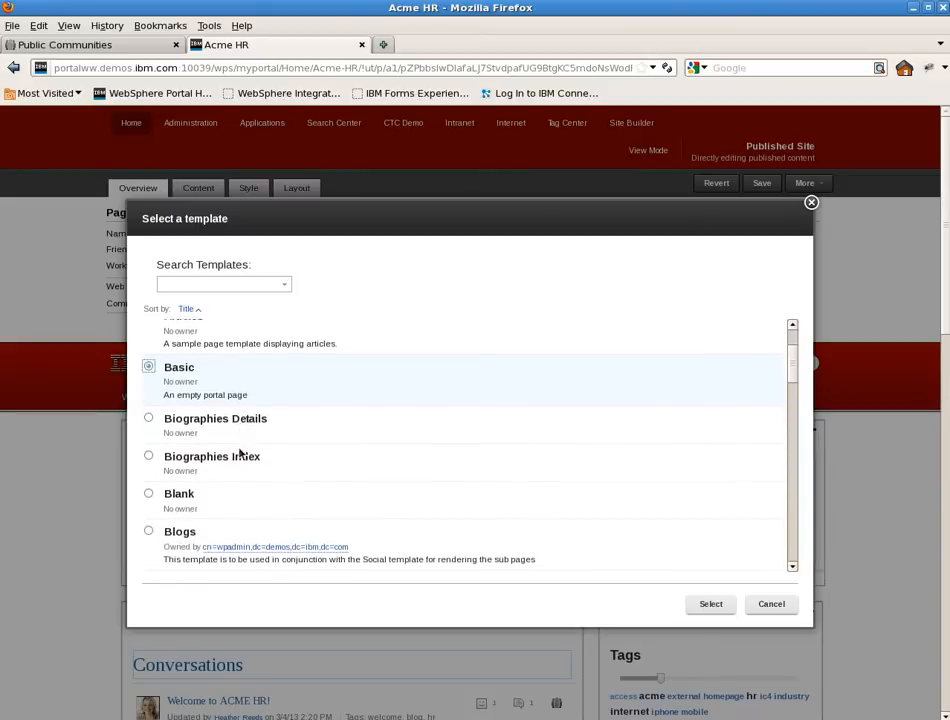
{"action": "left_click", "coordinate": [149, 530]}
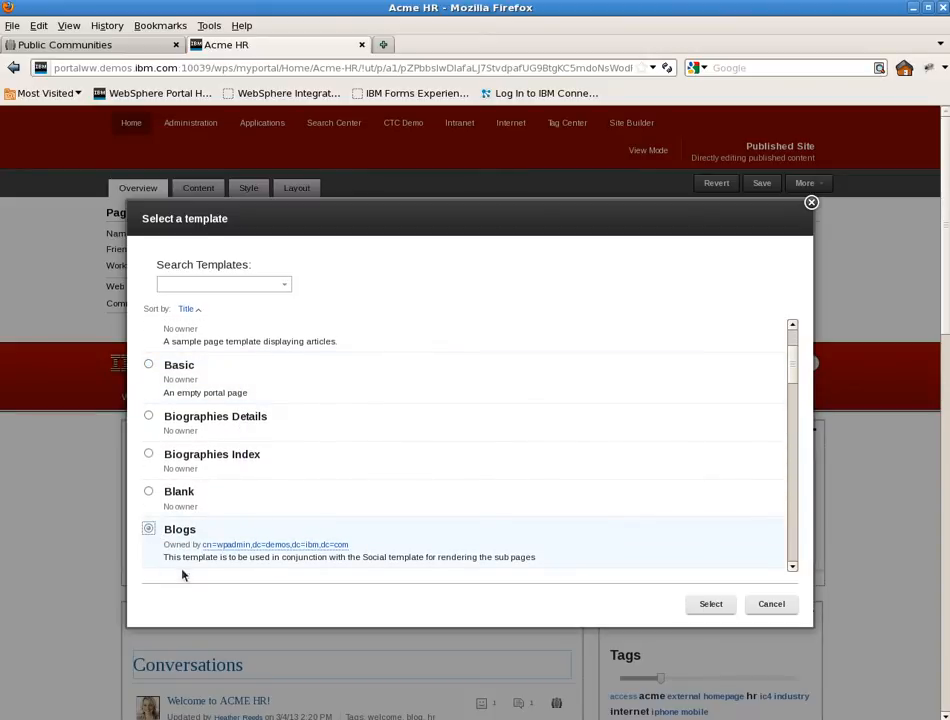
{"action": "left_click", "coordinate": [708, 604]}
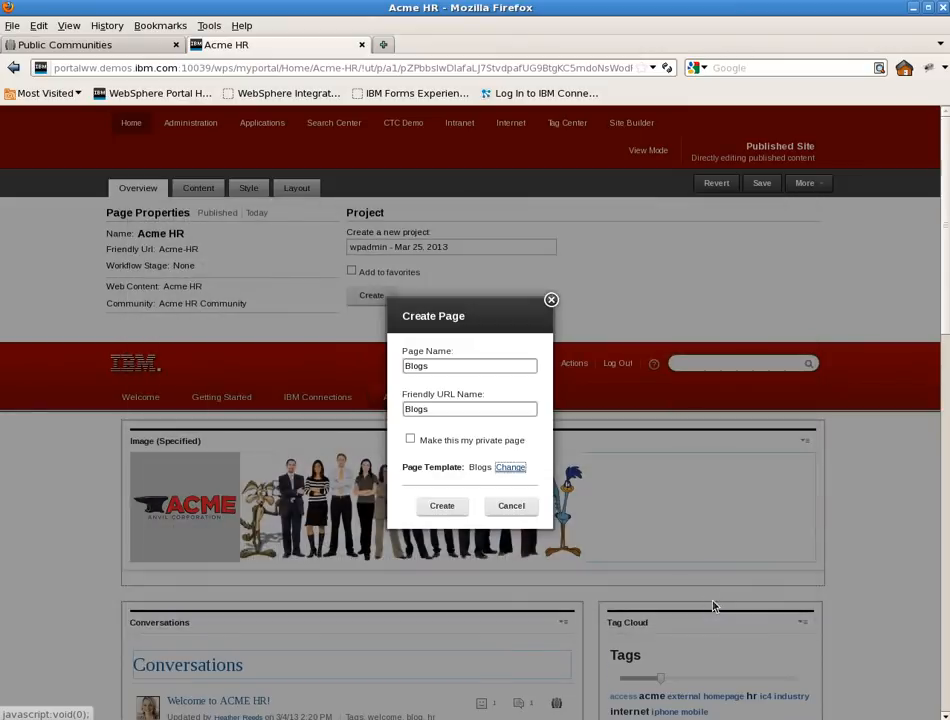
{"action": "left_click", "coordinate": [443, 518]}
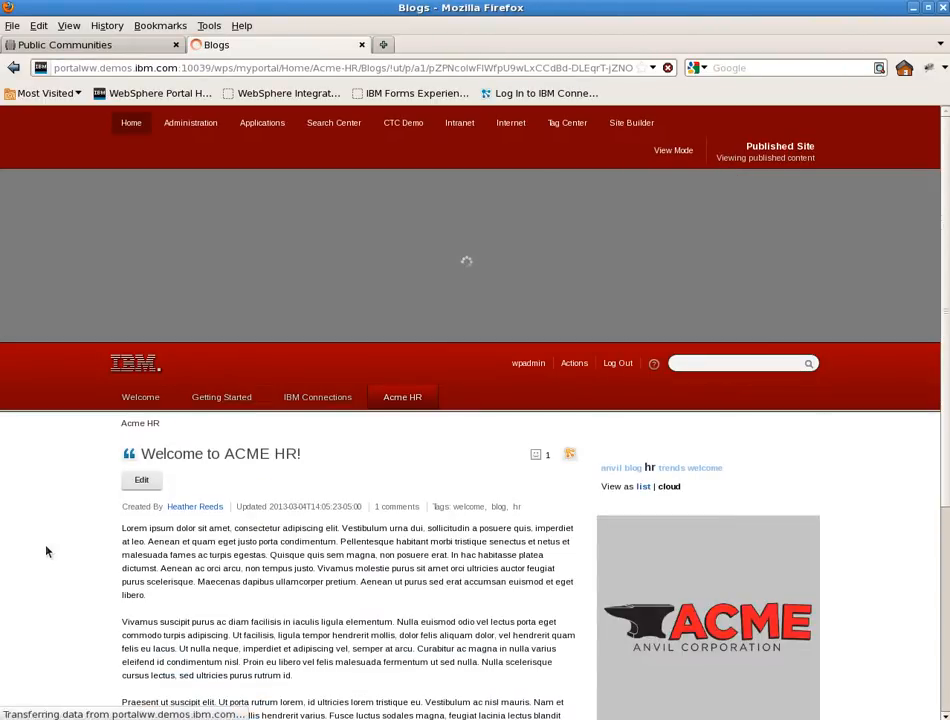
Step: Review the blog post and comments on the new Blogs page, then return to the parent Acme HR page
{"action": "scroll", "coordinate": [46, 551], "scroll_direction": "down", "scroll_amount": 3}
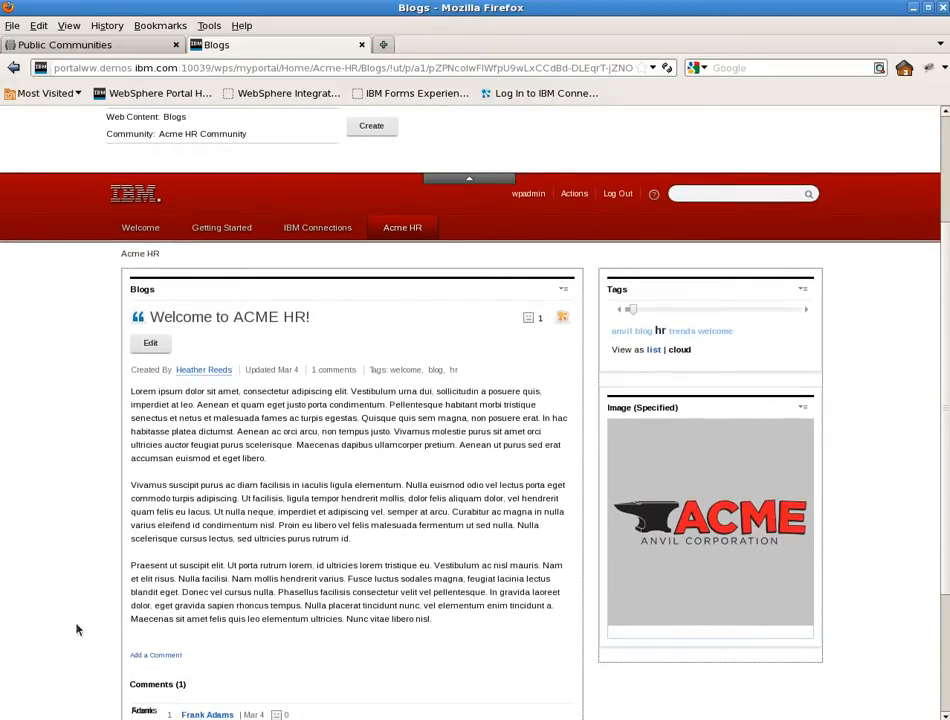
{"action": "scroll", "coordinate": [77, 629], "scroll_direction": "down", "scroll_amount": 3}
{"action": "scroll", "coordinate": [77, 629], "scroll_direction": "up", "scroll_amount": 6}
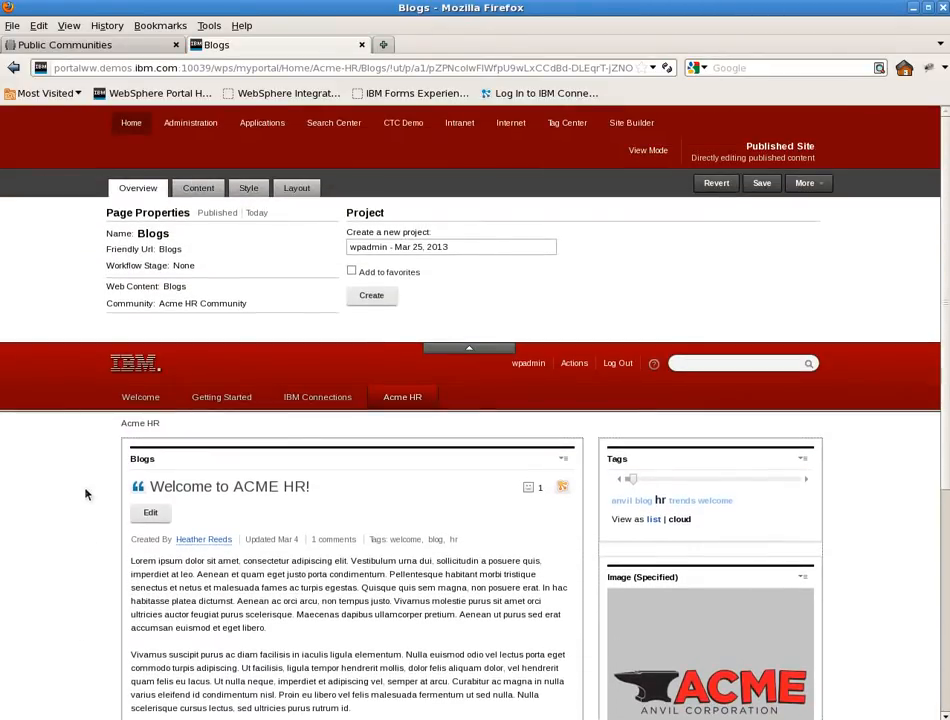
{"action": "left_click", "coordinate": [140, 424]}
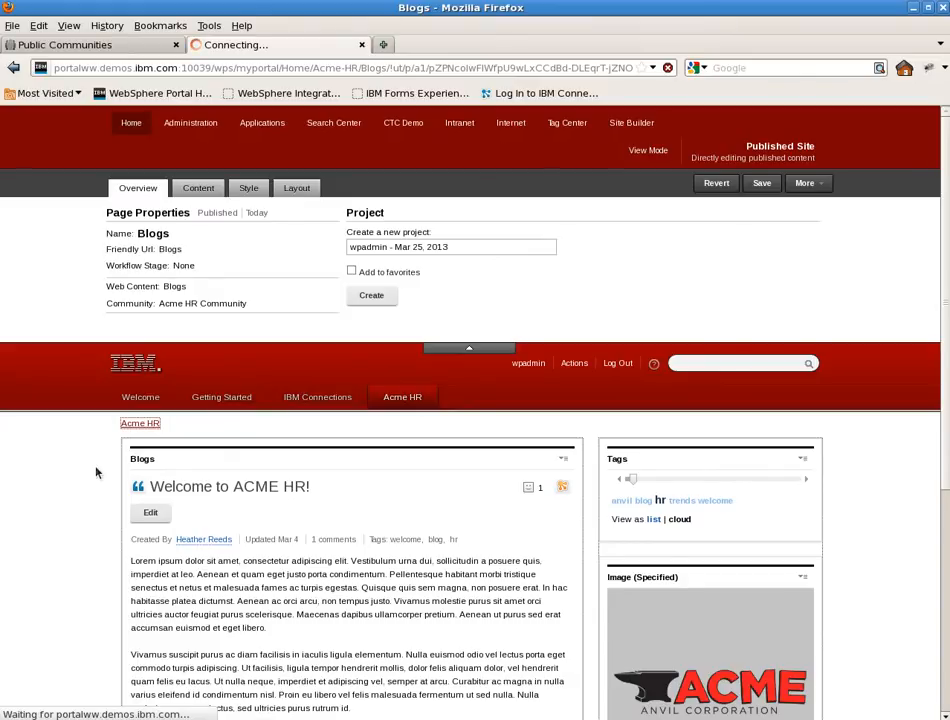